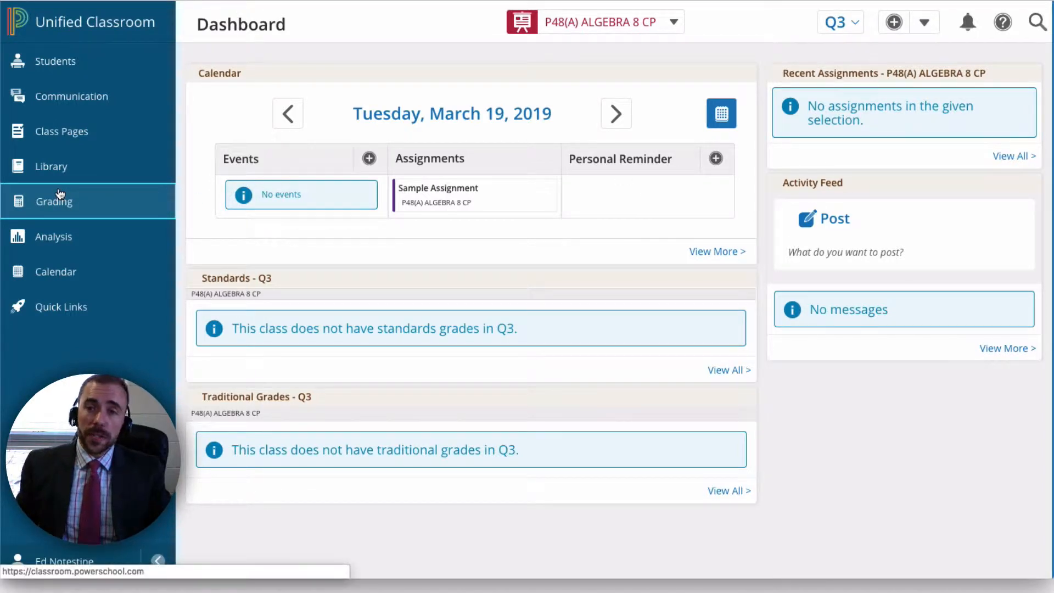
Step: Open the grading list of assignments and activities for the P48(A) Algebra 8 CP class
click(53, 208)
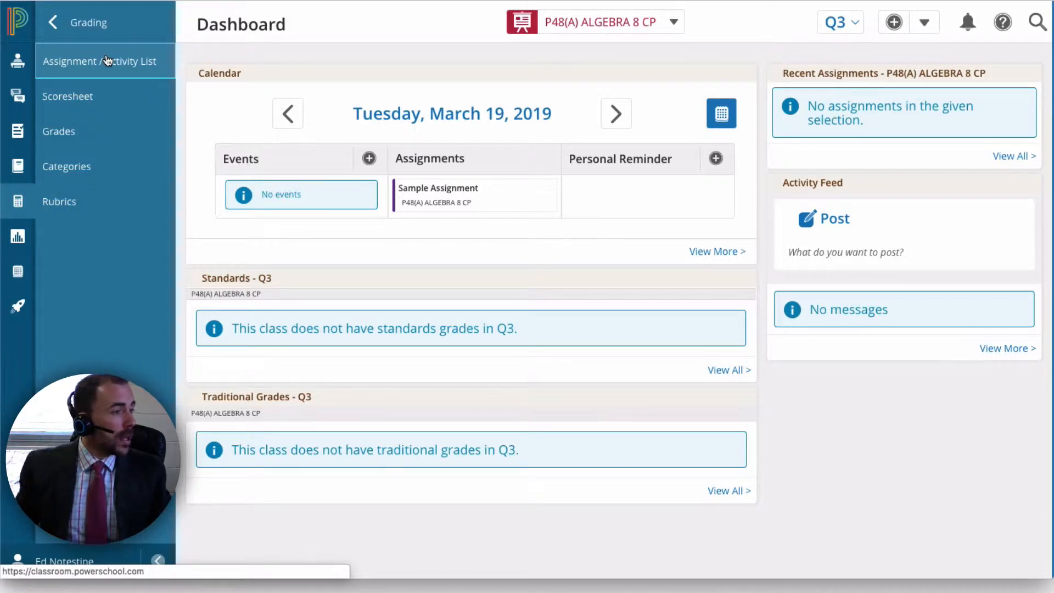
click(63, 62)
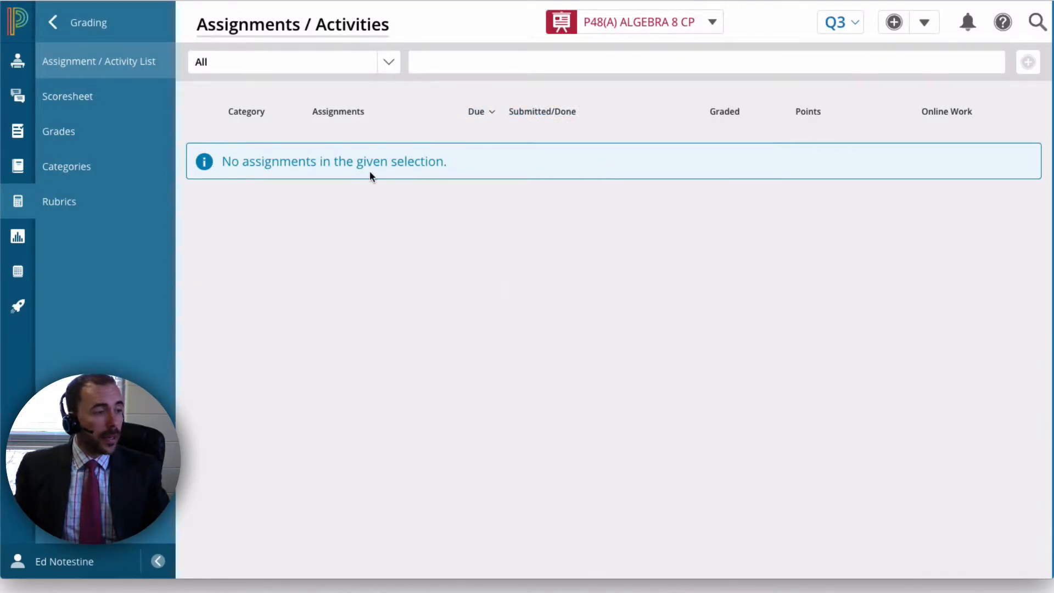
drag(242, 161, 310, 159)
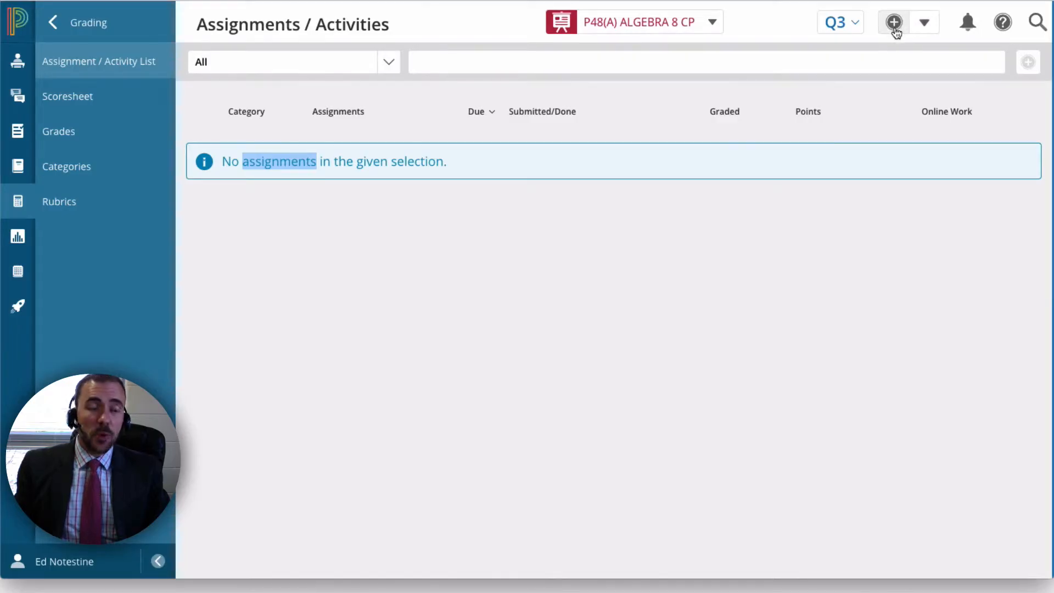
Step: Set Basic Assignment as the default action for creating new items
click(922, 25)
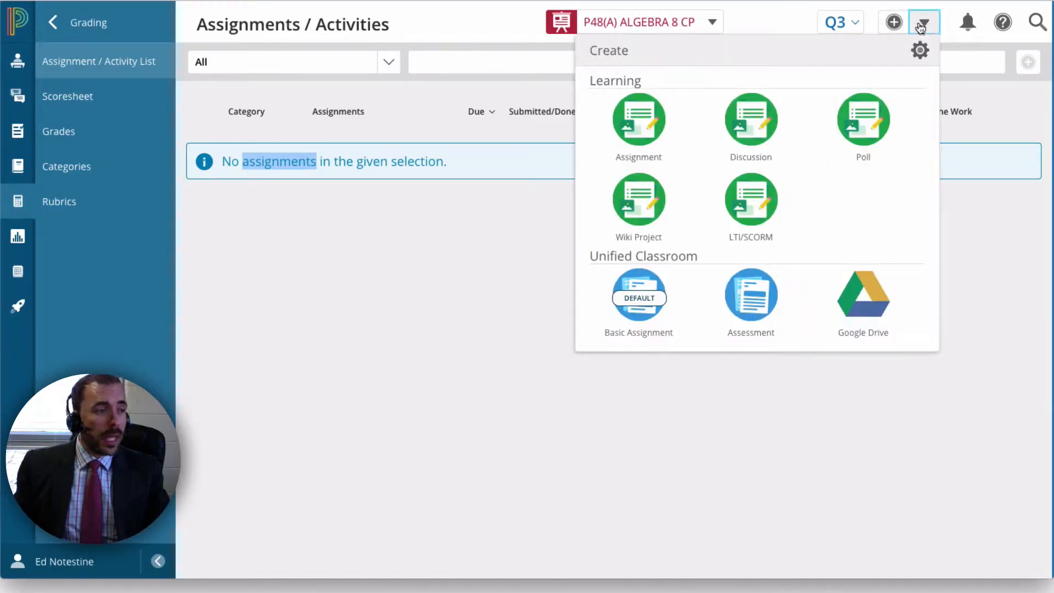
click(920, 51)
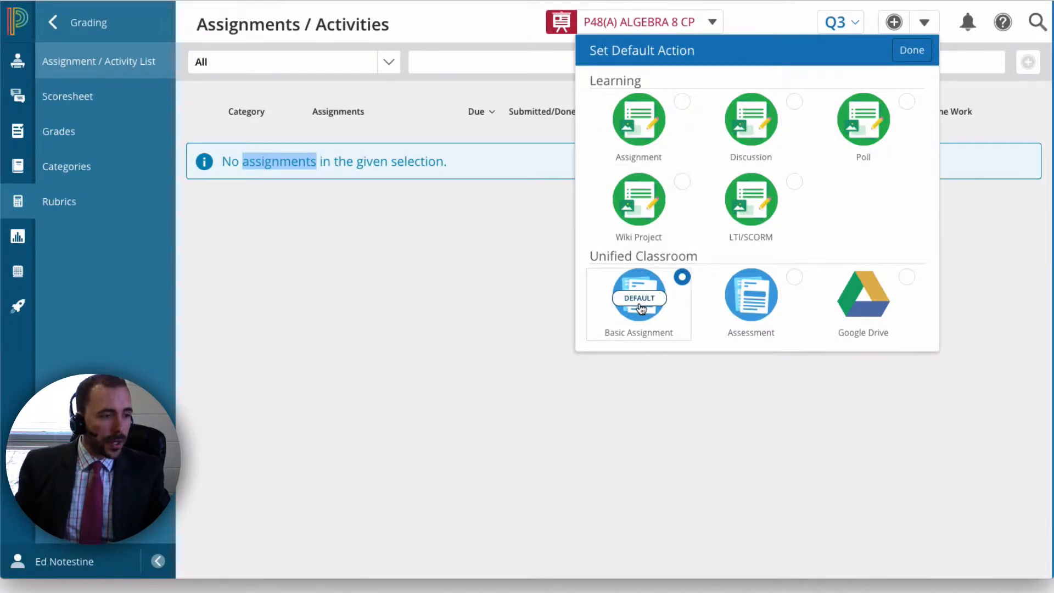
click(639, 303)
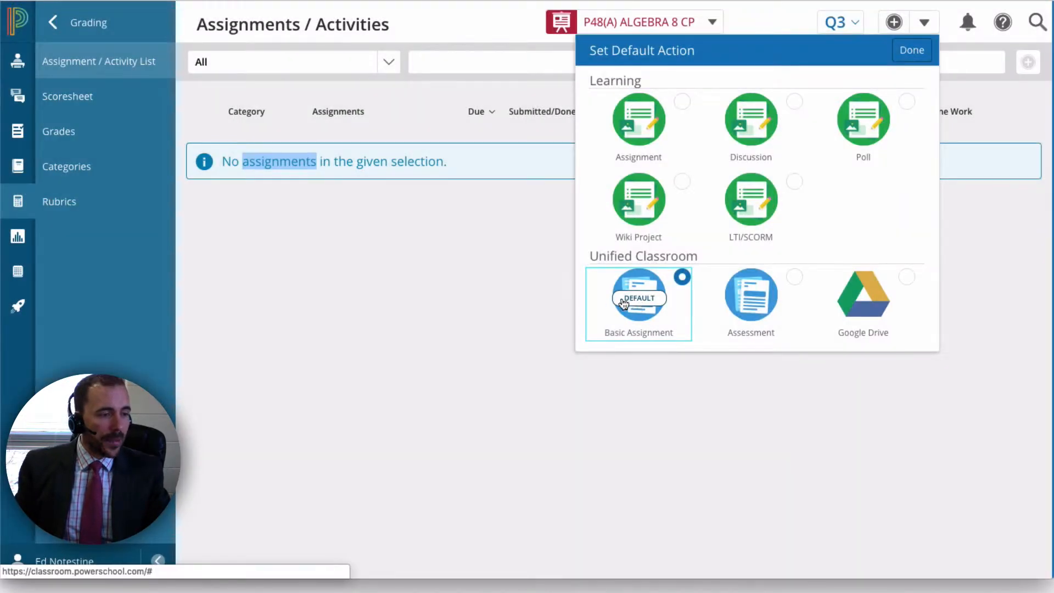
click(915, 54)
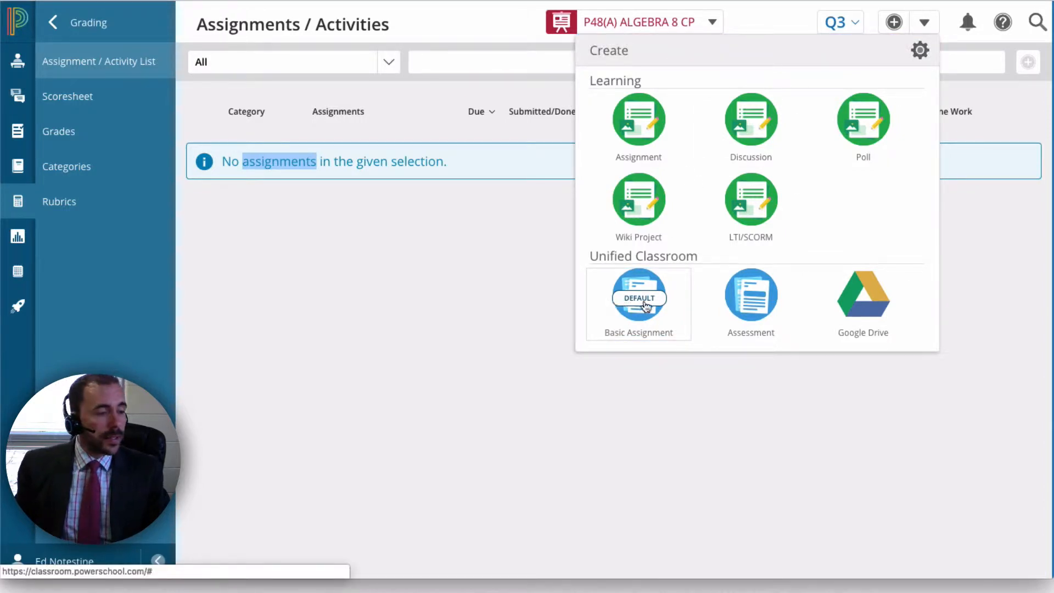
click(432, 295)
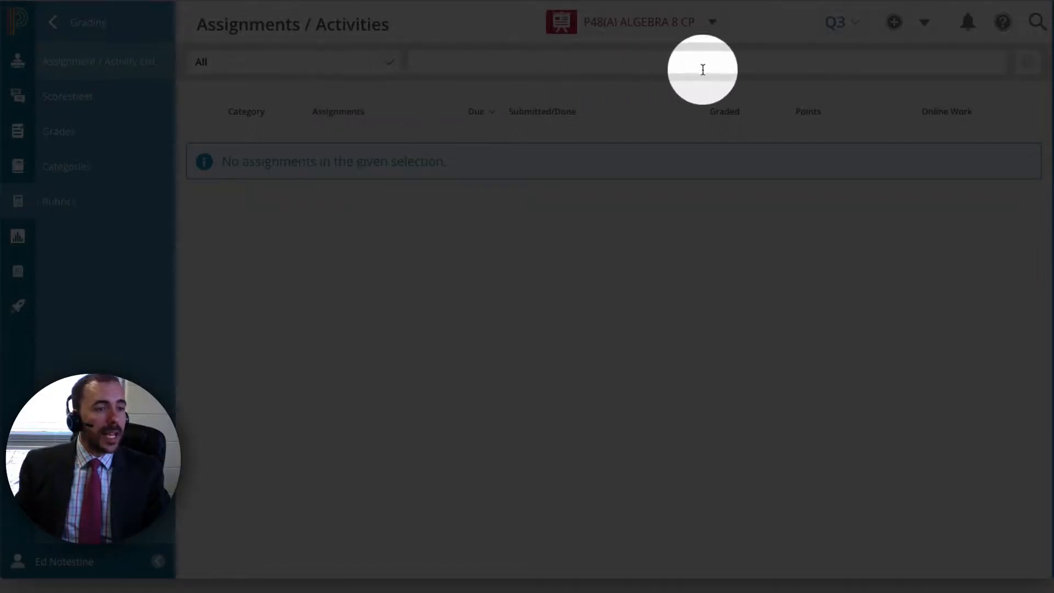
Step: Create a new basic assignment and name it Lesson 5.4
click(895, 23)
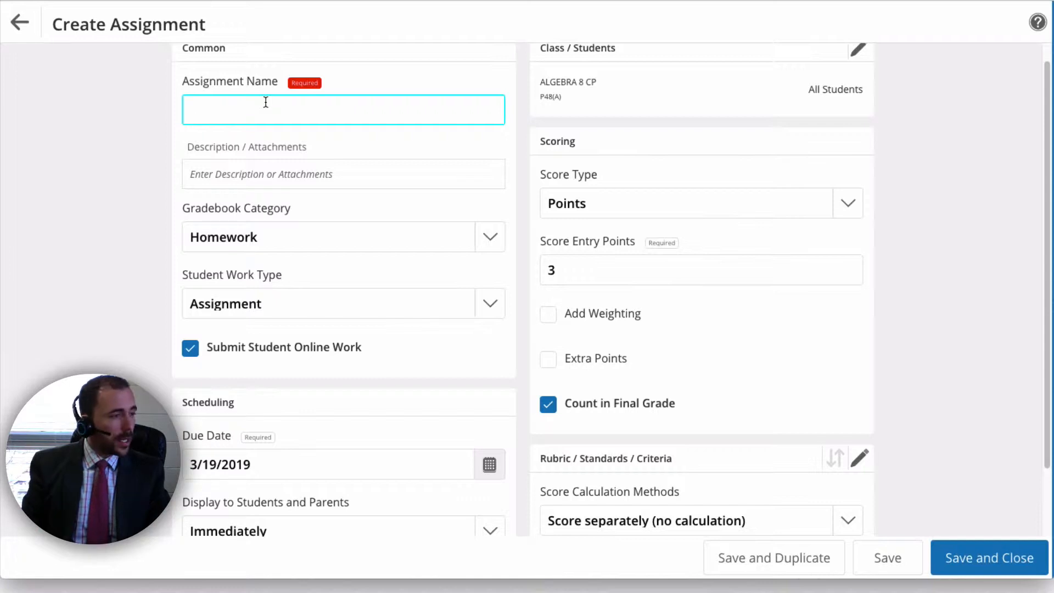
text(Lesson)
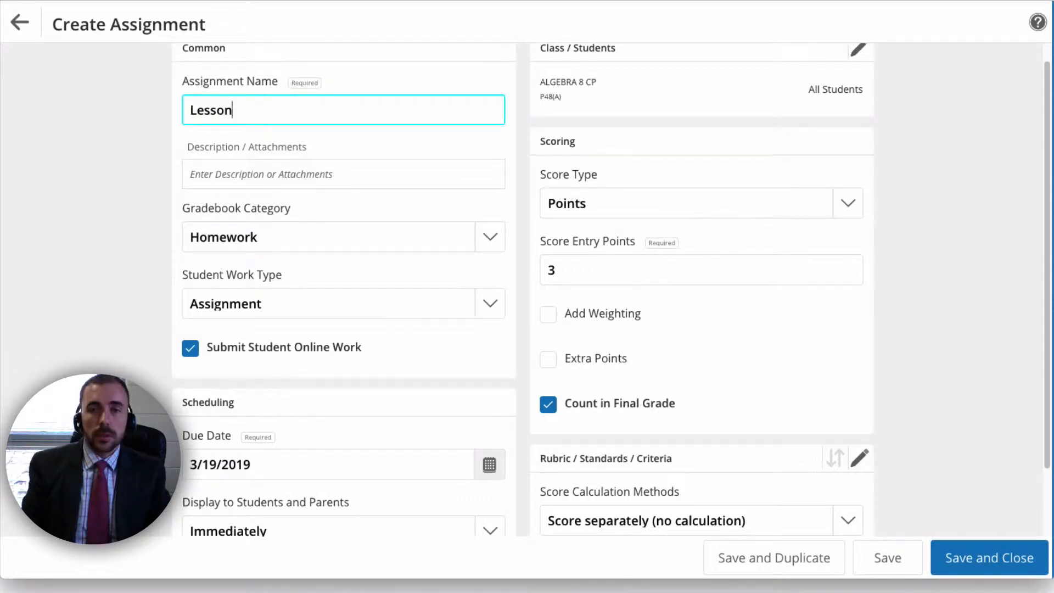
text( 4)
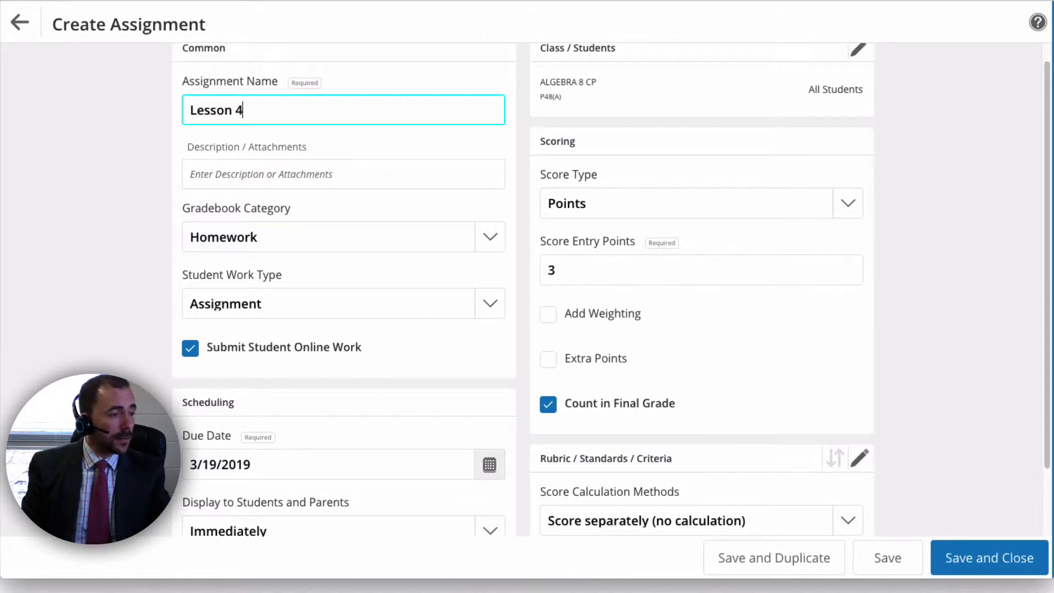
key(BackSpace)
text(5)
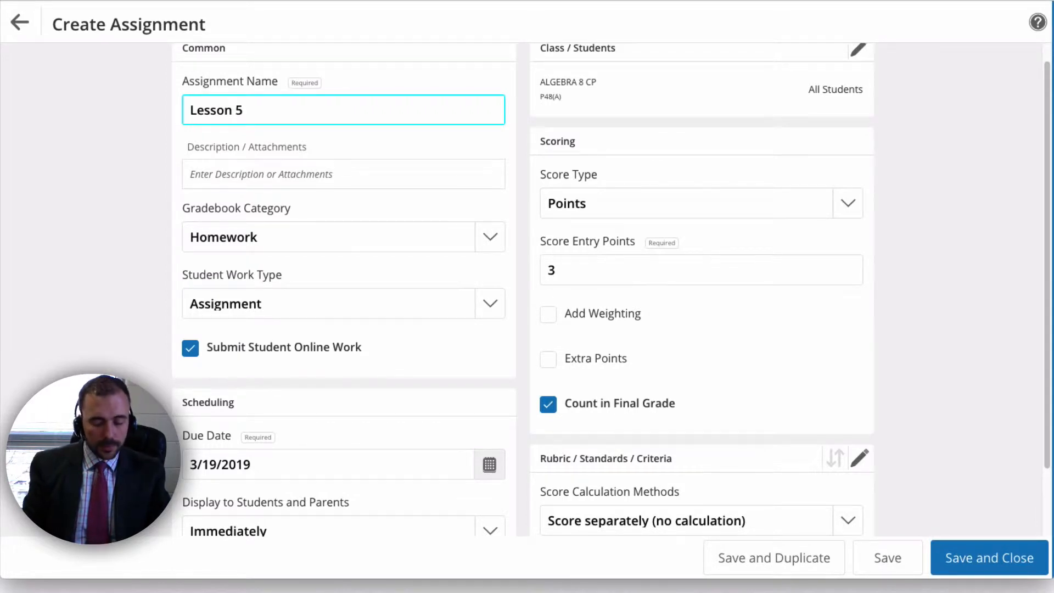
text(.4)
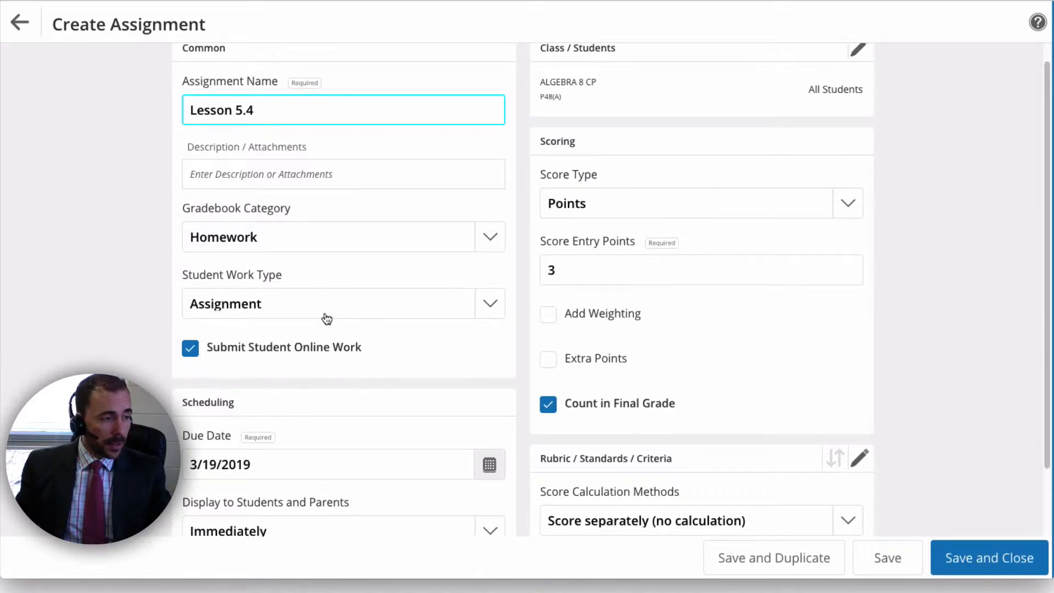
Step: Choose Assignment as the student work type and turn off online submission of student work
click(498, 308)
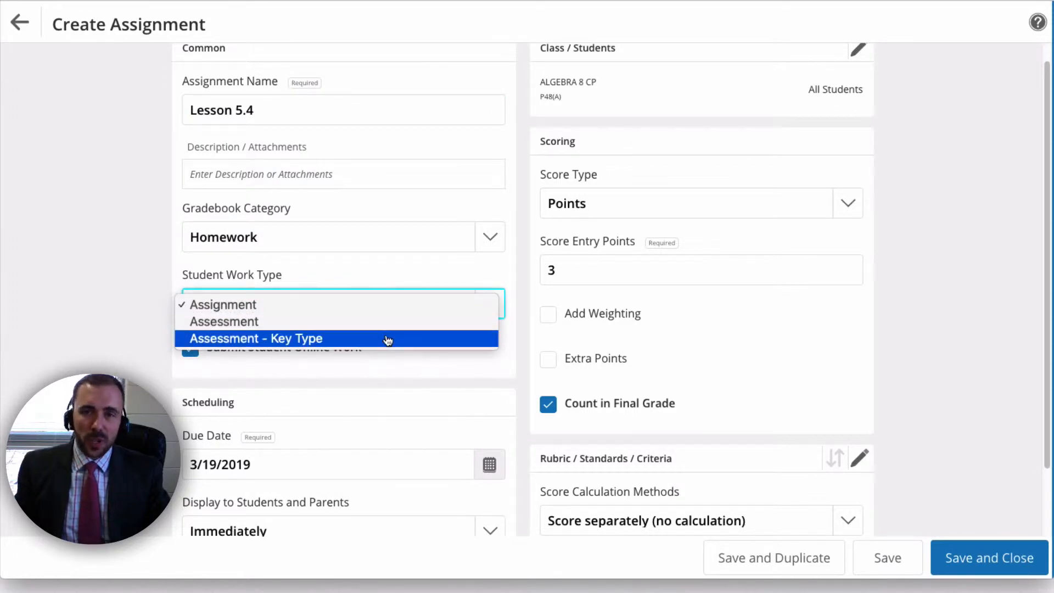
click(271, 307)
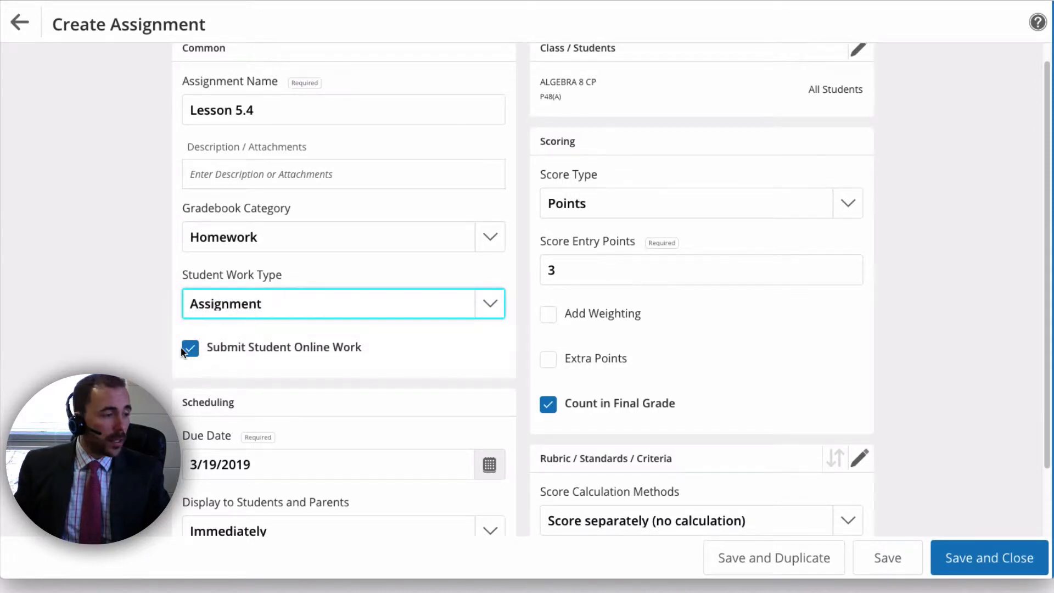
click(191, 352)
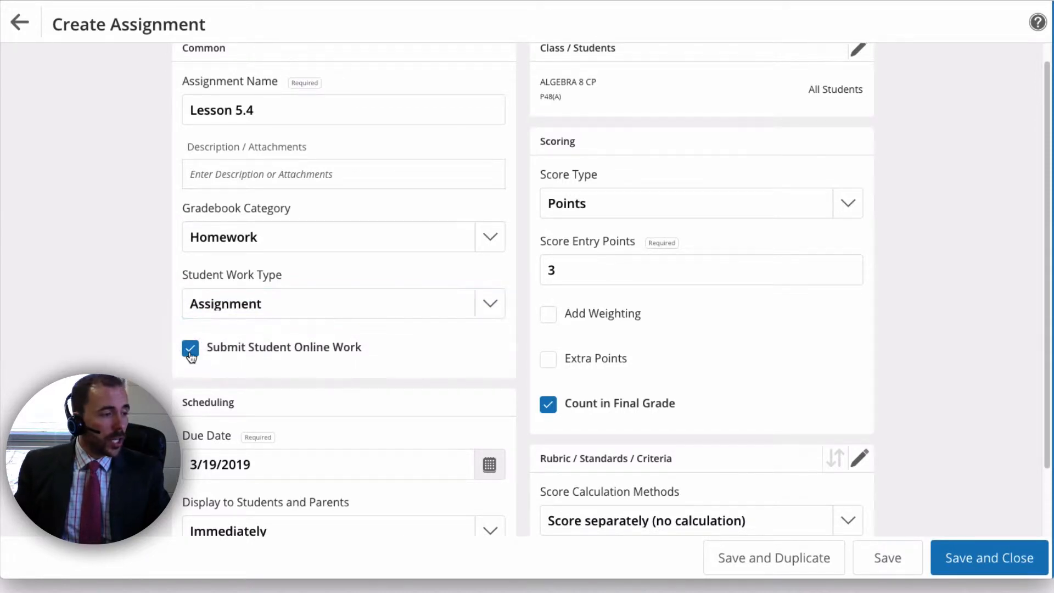
Step: Enter the assignment description "Unit 5 Lesson 4 Problems 10-30 pg 22"
click(213, 174)
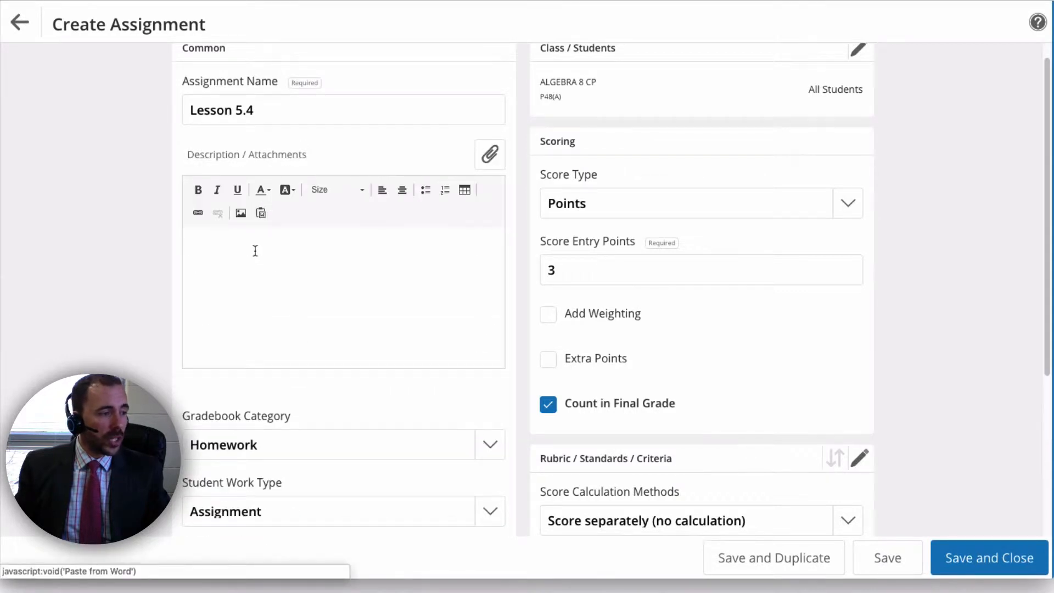
text(Unit 5 Lesson 4 Problems 10-30 pg 22)
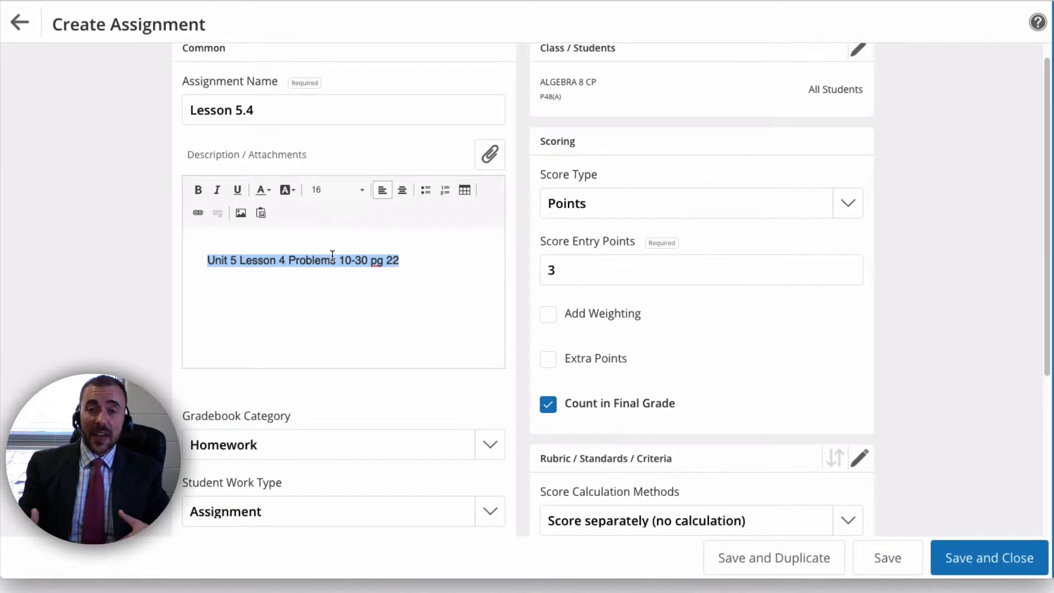
drag(201, 261, 458, 269)
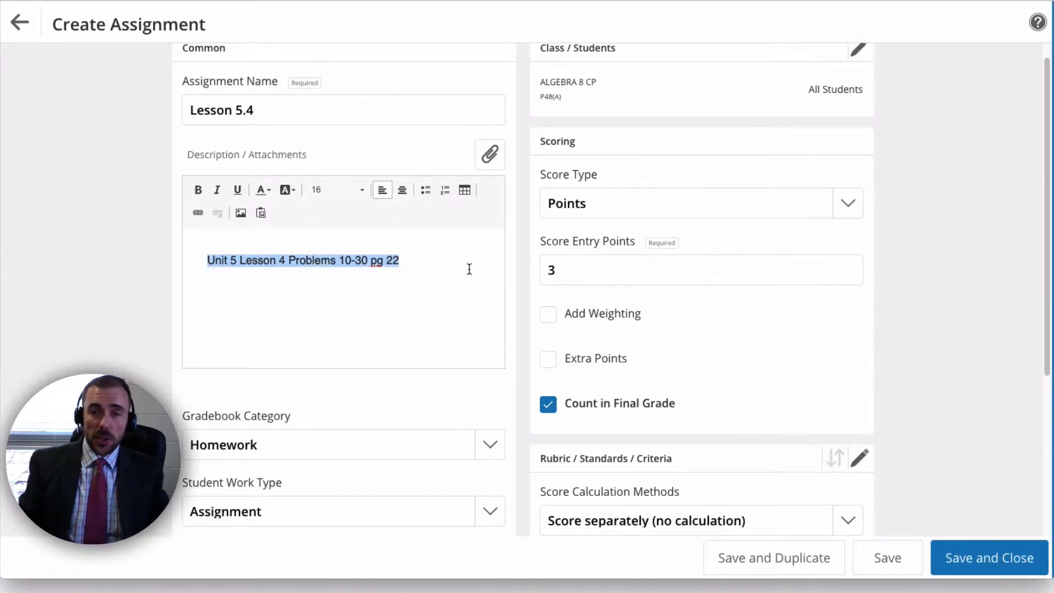
Step: Set the due date to 1/11/2019 and check that the assignment displays to students and parents immediately
scroll(366, 389, down, 4)
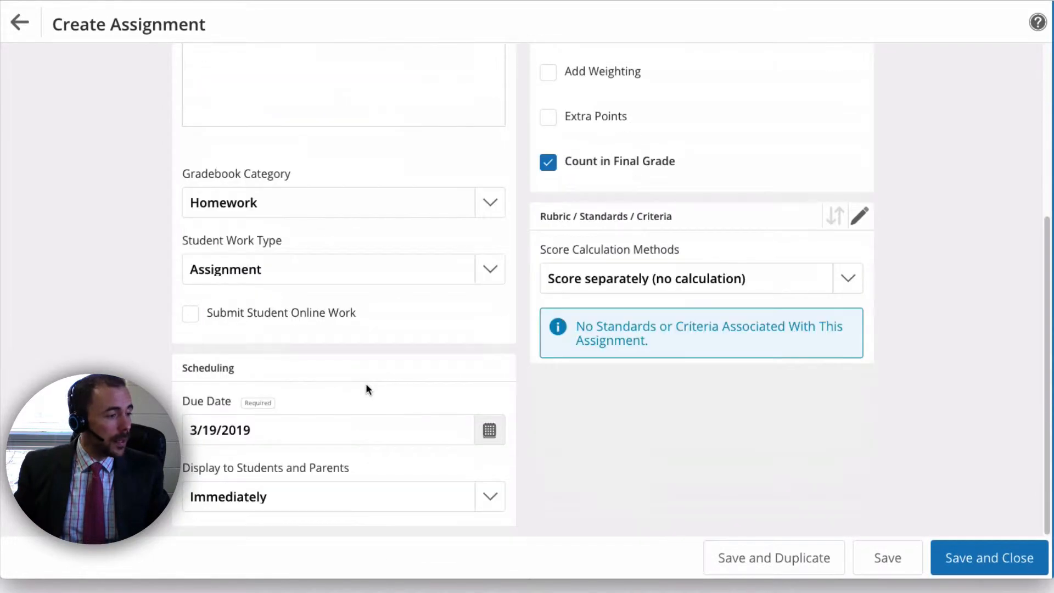
click(489, 430)
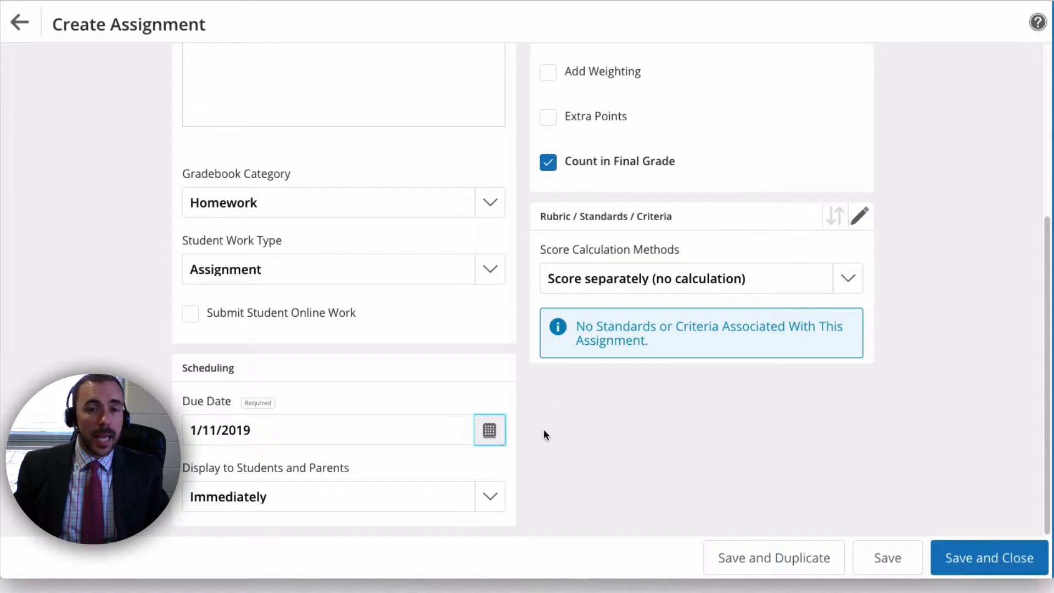
click(281, 497)
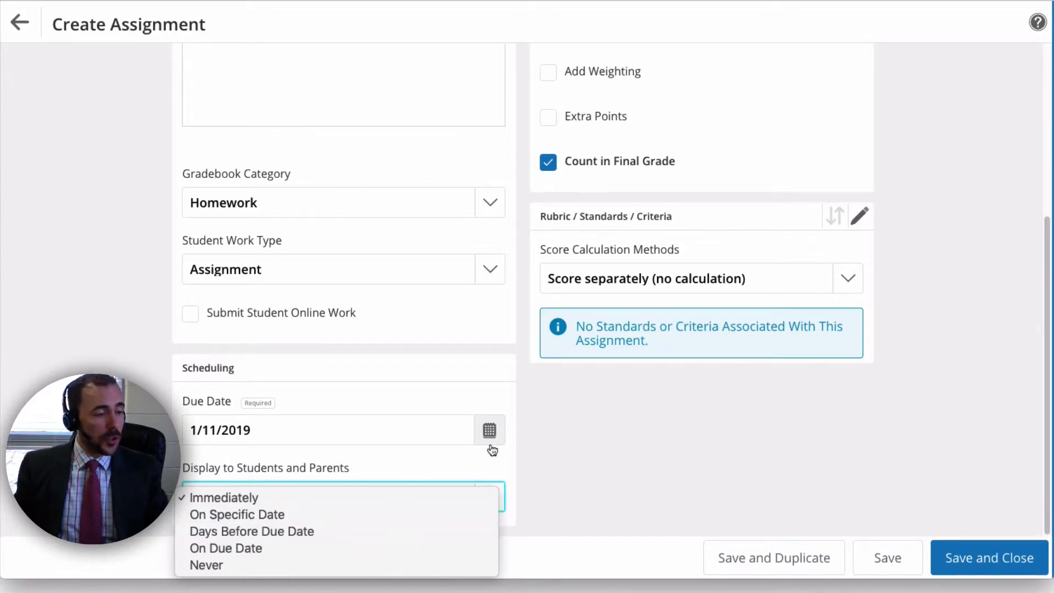
Step: Assign the assignment to all classes, covering both P48(A) and P5(A) Algebra 8 CP
scroll(510, 478, up, 5)
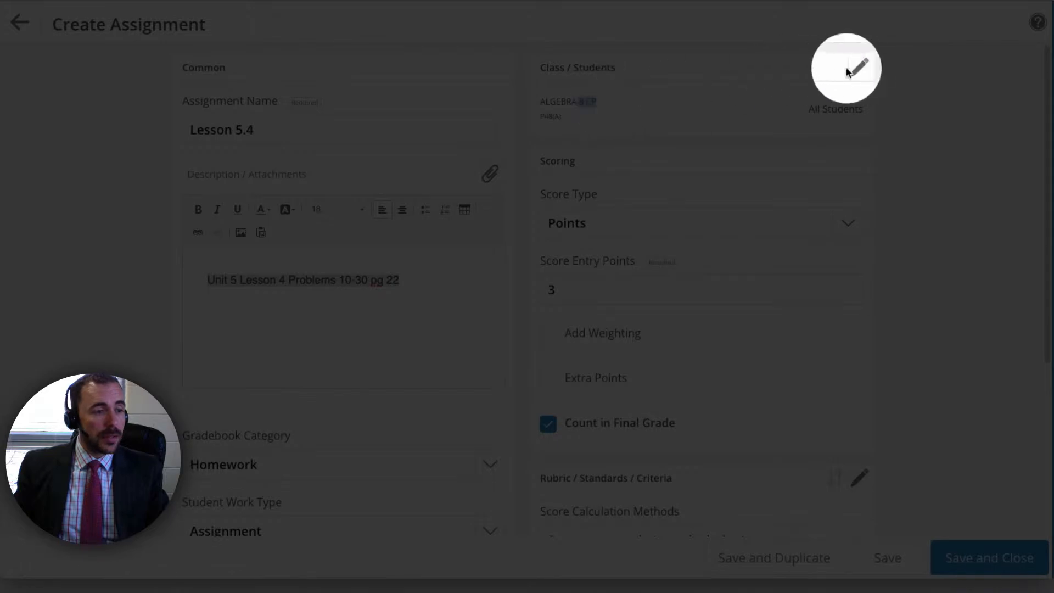
click(855, 69)
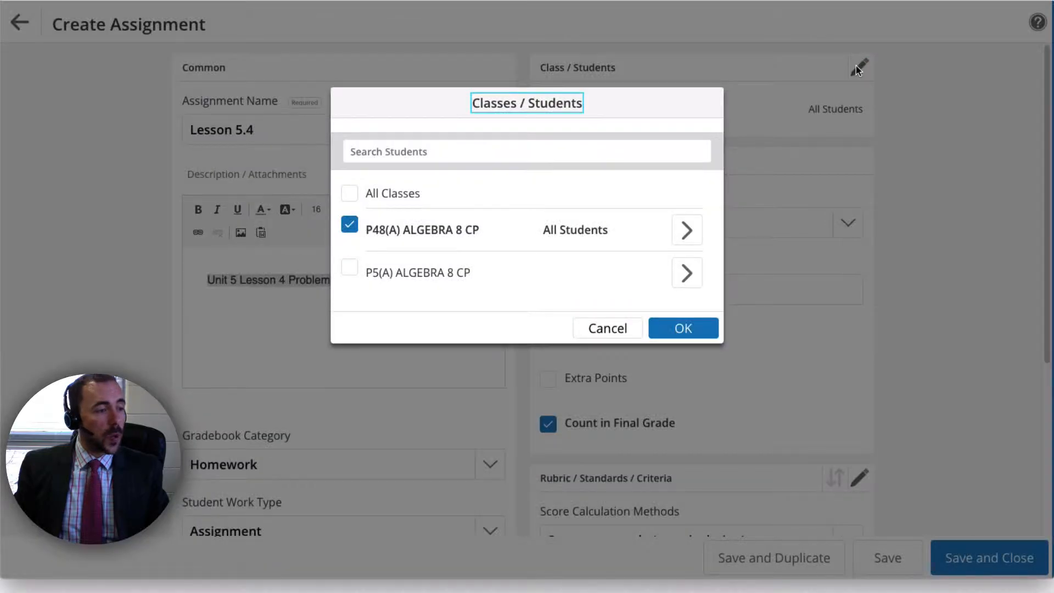
click(349, 197)
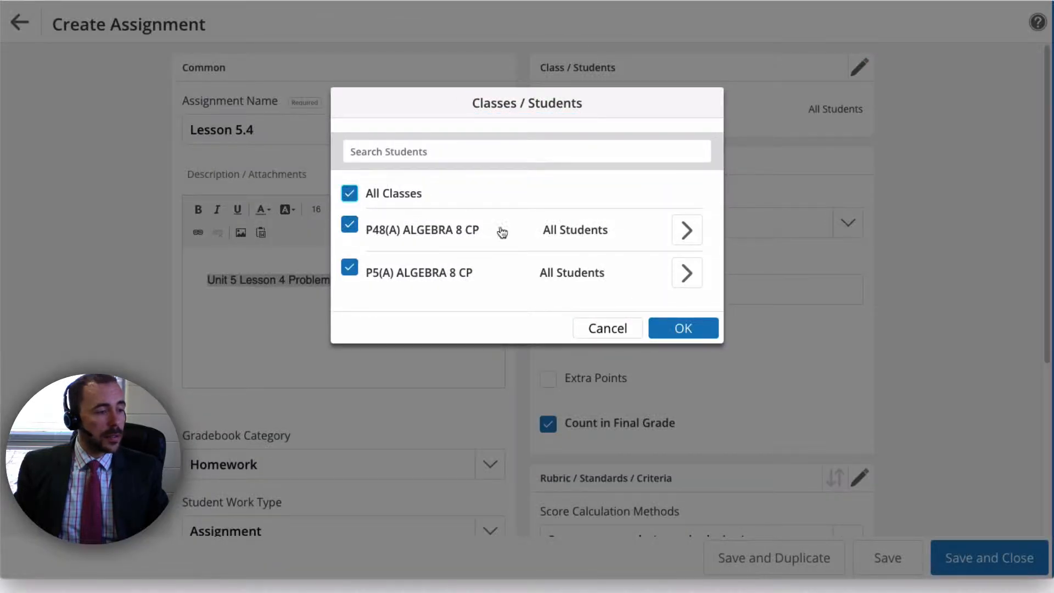
click(698, 330)
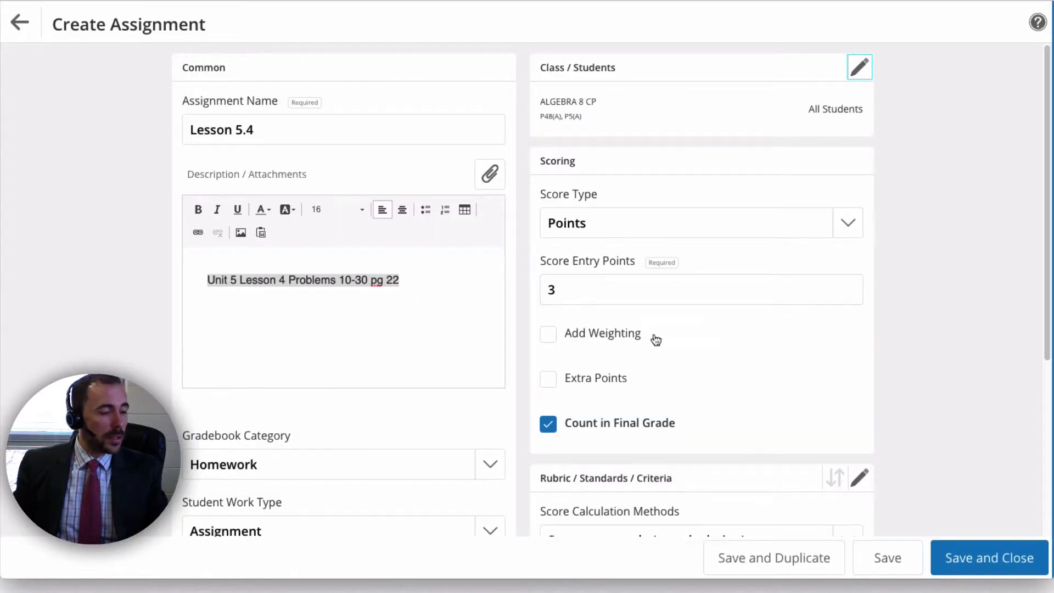
scroll(656, 340, down, 2)
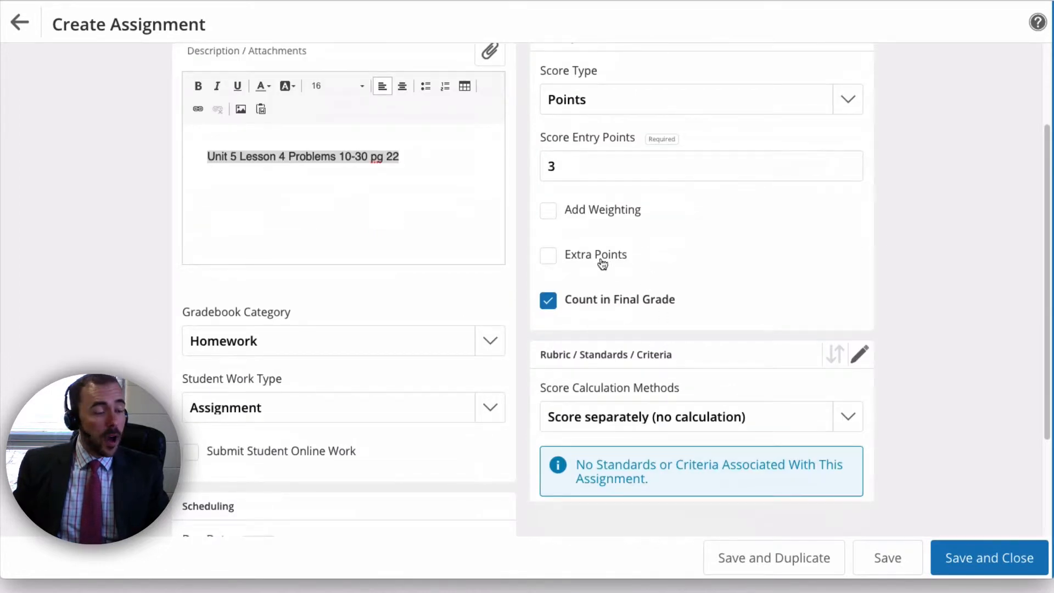
click(549, 260)
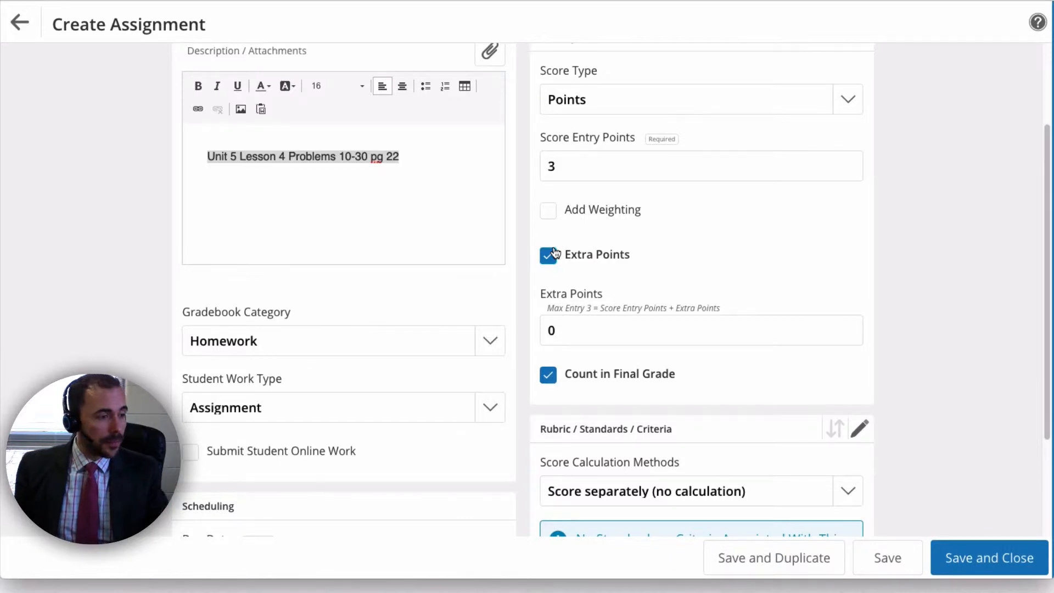
click(549, 254)
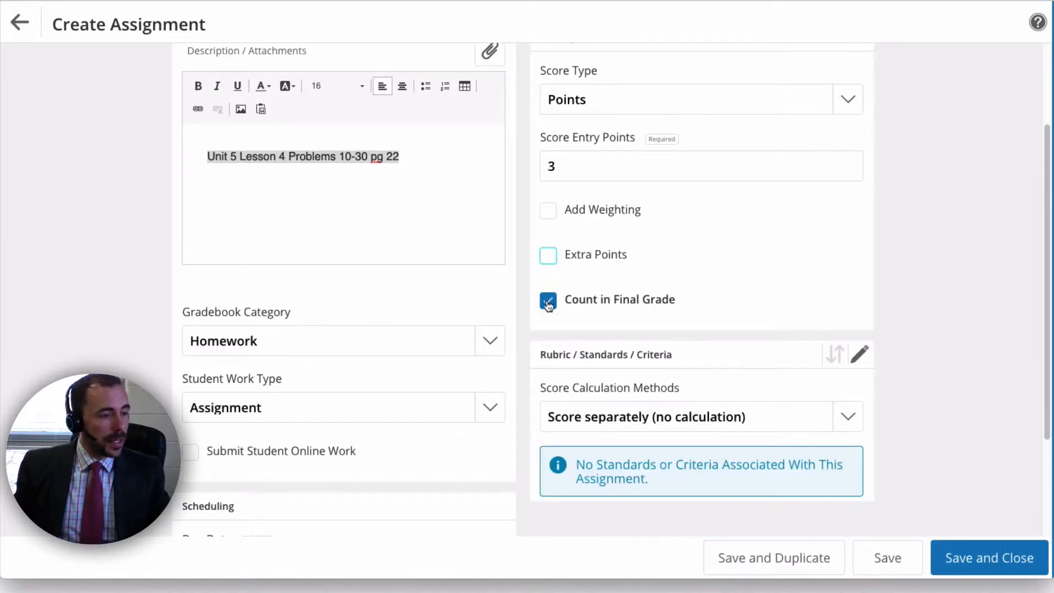
Step: Choose "Score separately (no calculation)" as the assignment's score calculation method
scroll(735, 353, down, 3)
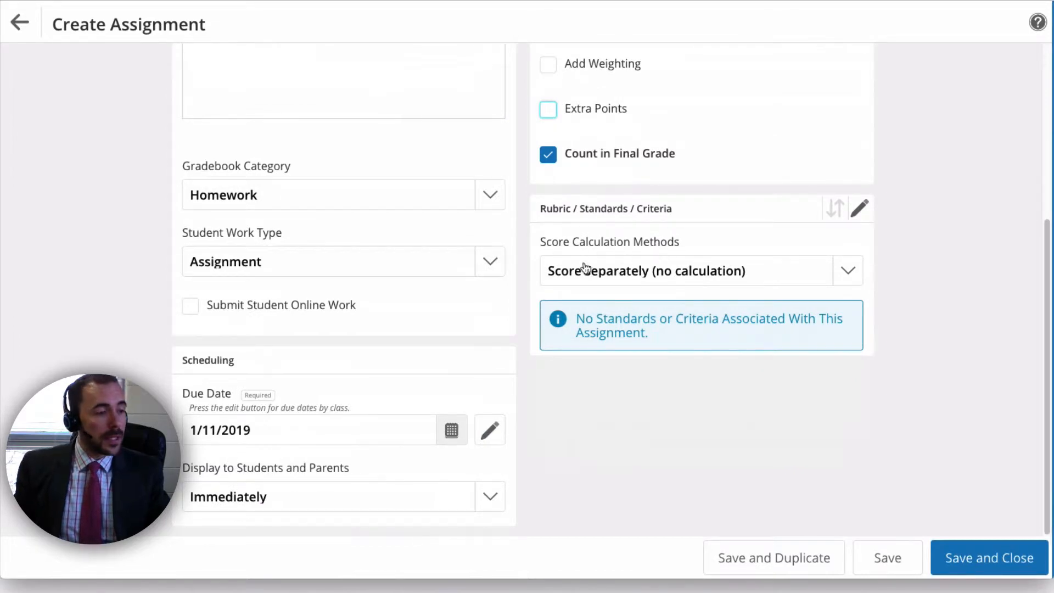
click(635, 275)
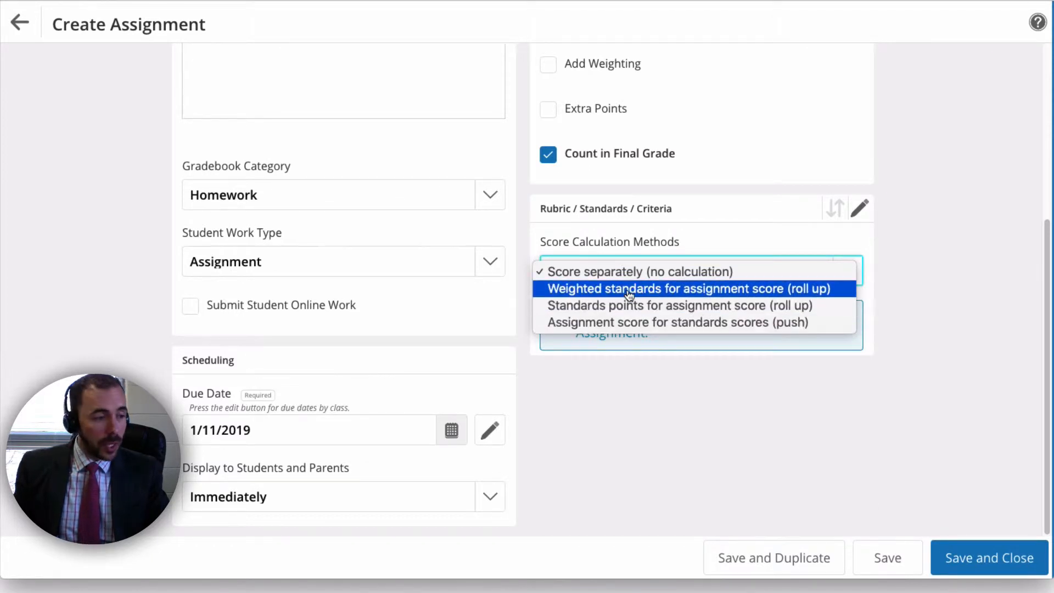
click(626, 277)
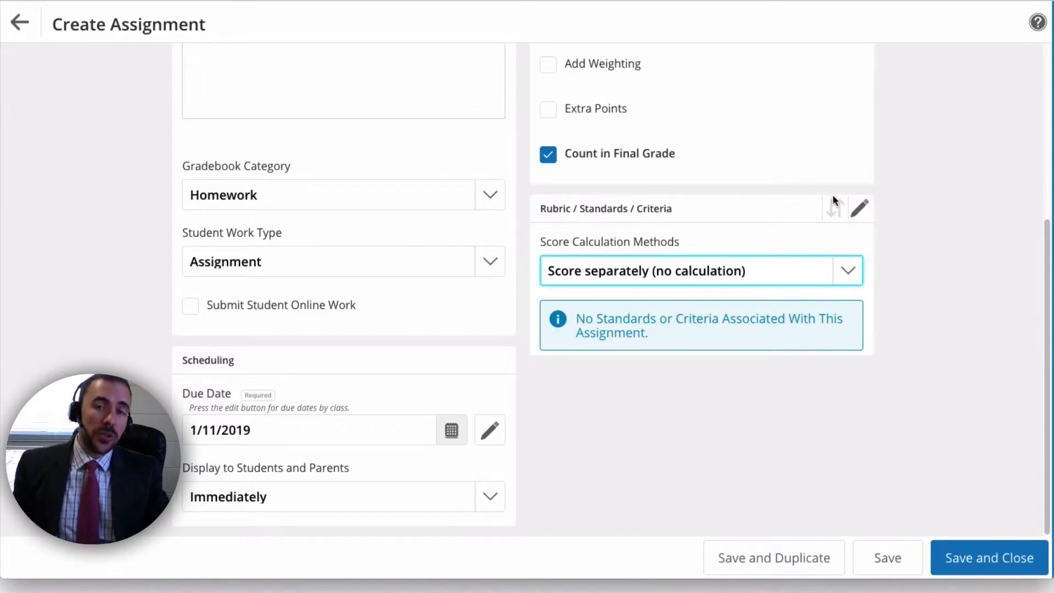
Step: Save the Lesson 5.4 assignment and return to the list of assignments and activities
scroll(823, 384, up, 5)
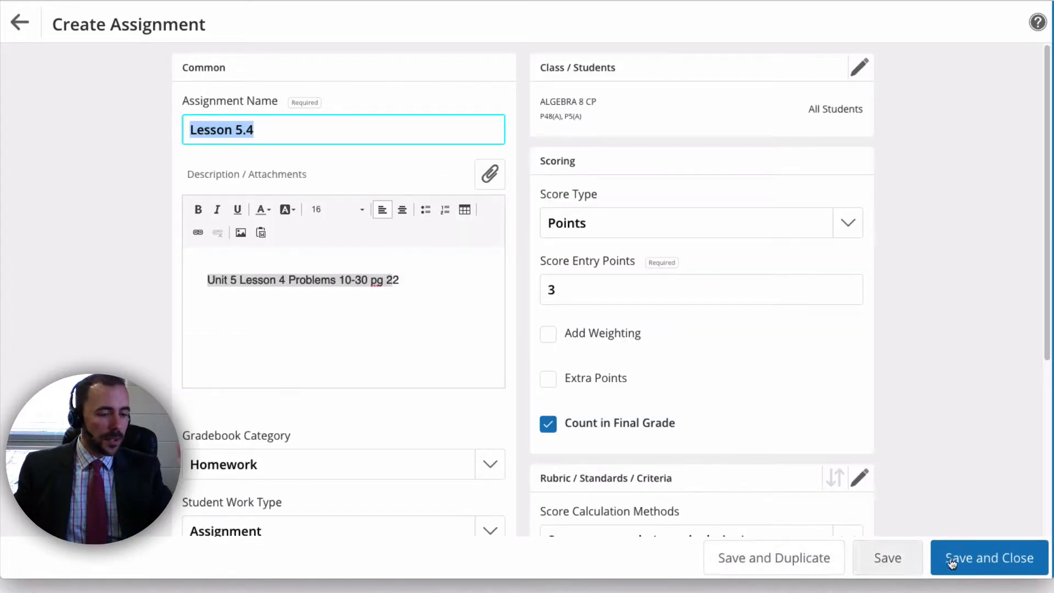
click(998, 568)
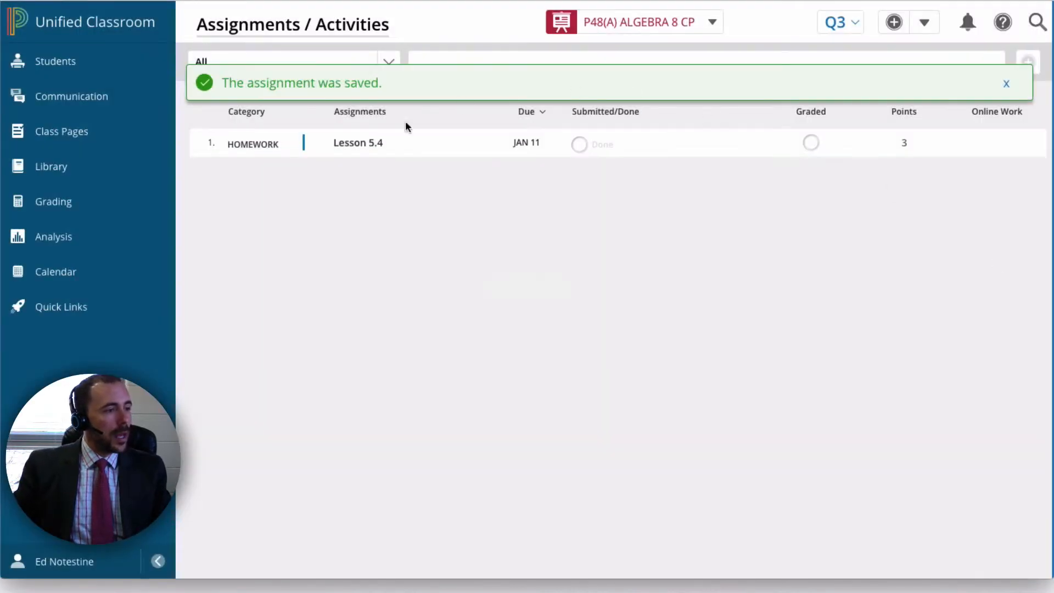
drag(196, 24, 397, 26)
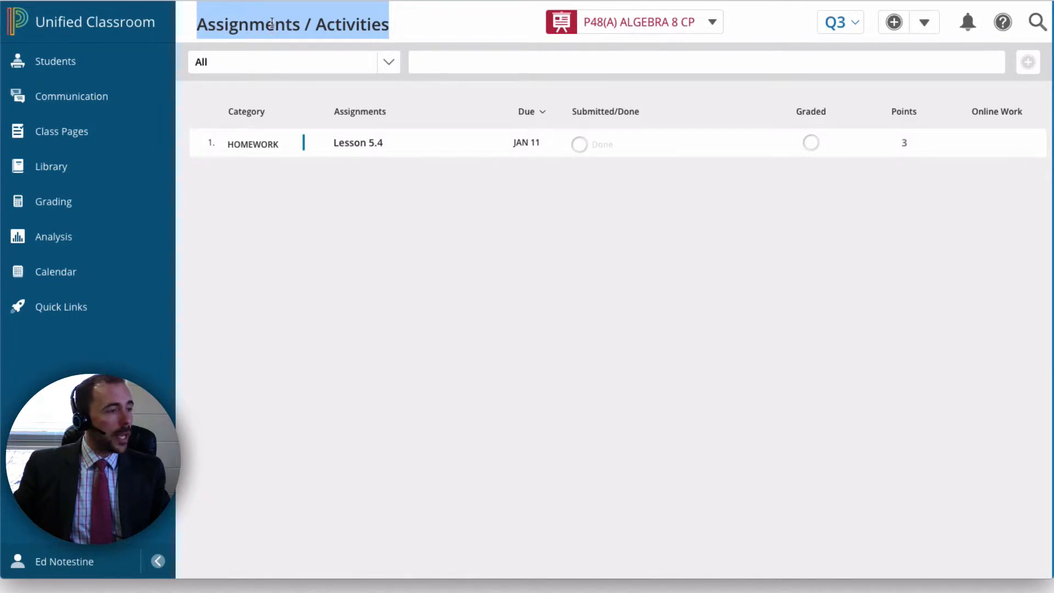
Step: Review the Lesson 5.4 entry in the assignment list, including its details and description, and close the details
click(74, 202)
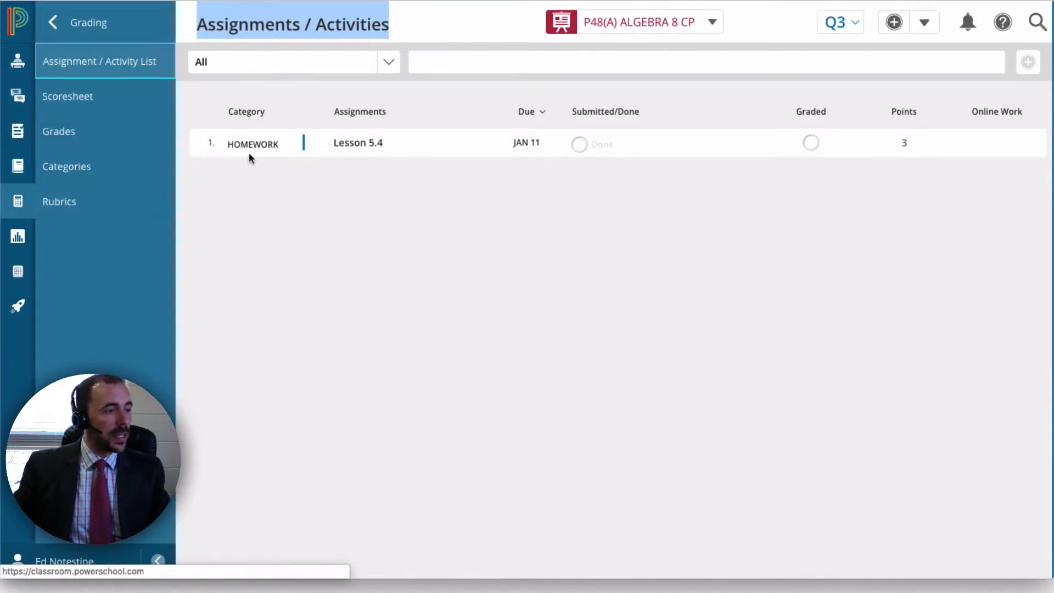
mouse_move(250, 140)
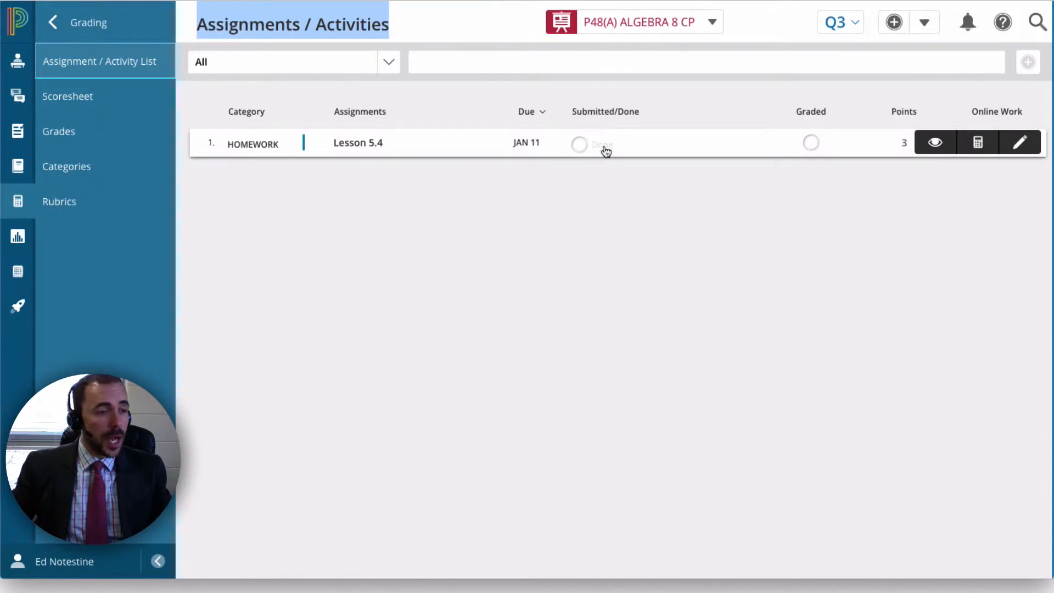
mouse_move(815, 150)
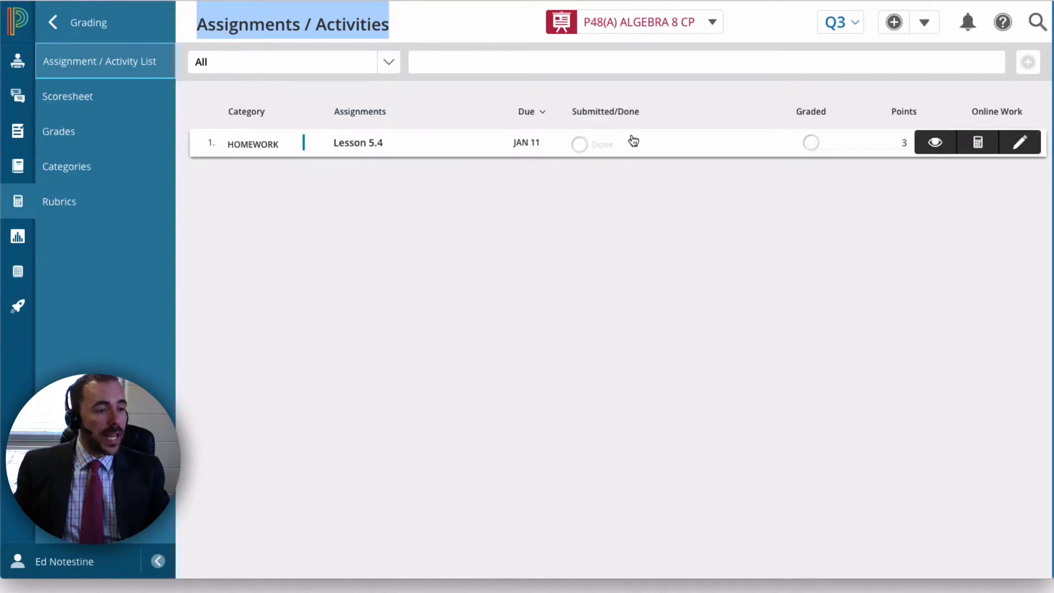
click(668, 144)
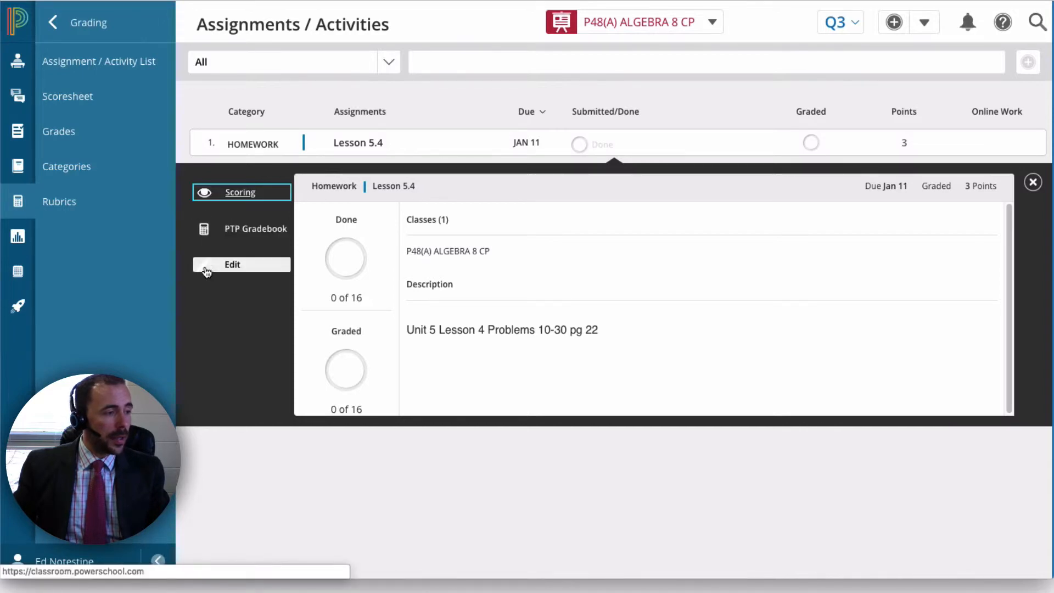
click(1033, 183)
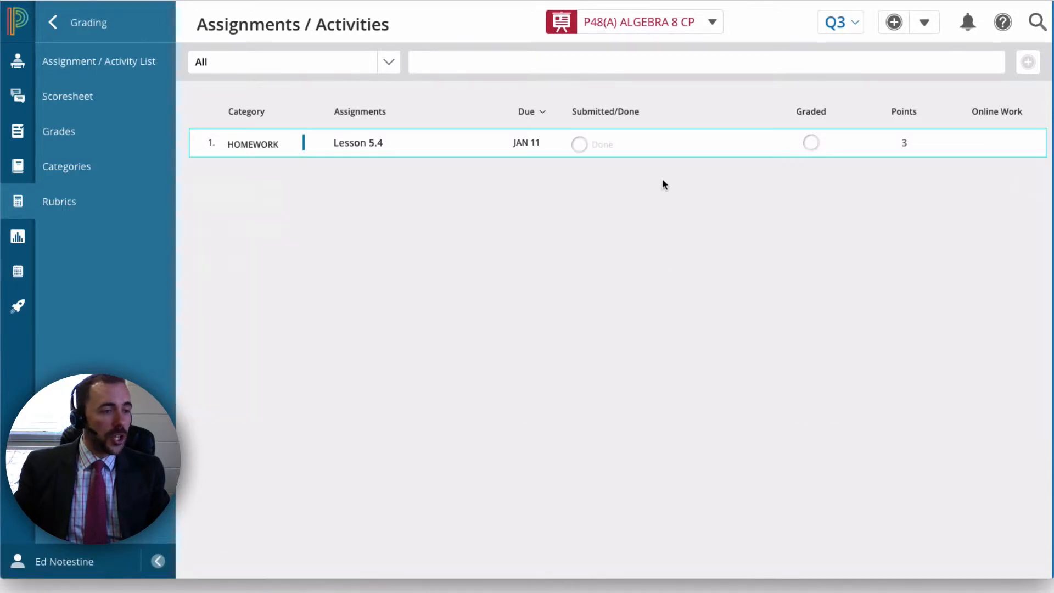
mouse_move(668, 149)
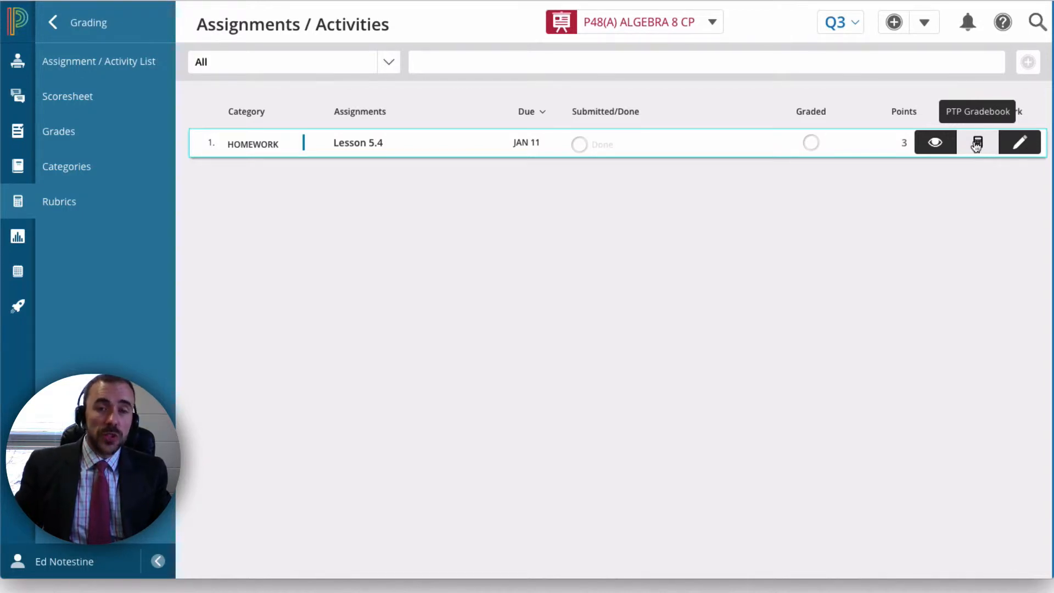
Step: Open scoring for Lesson 5.4 and enter scores of 3, 2, 2, 3 and 4 for the first five students
click(939, 144)
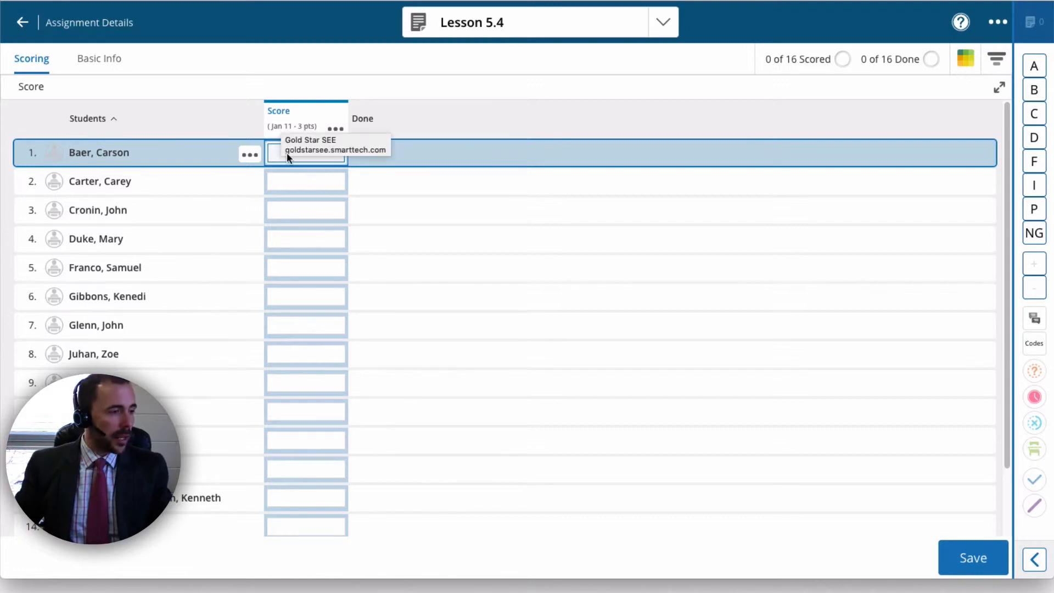
text(3)
click(295, 183)
text(2)
click(302, 210)
text(2)
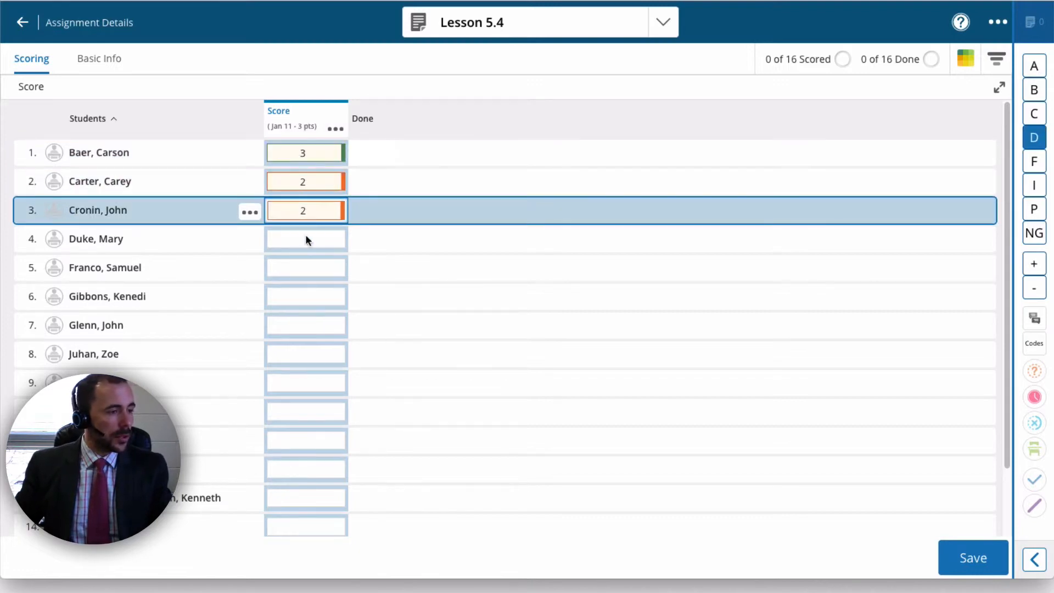
click(305, 240)
text(3)
click(305, 270)
text(4)
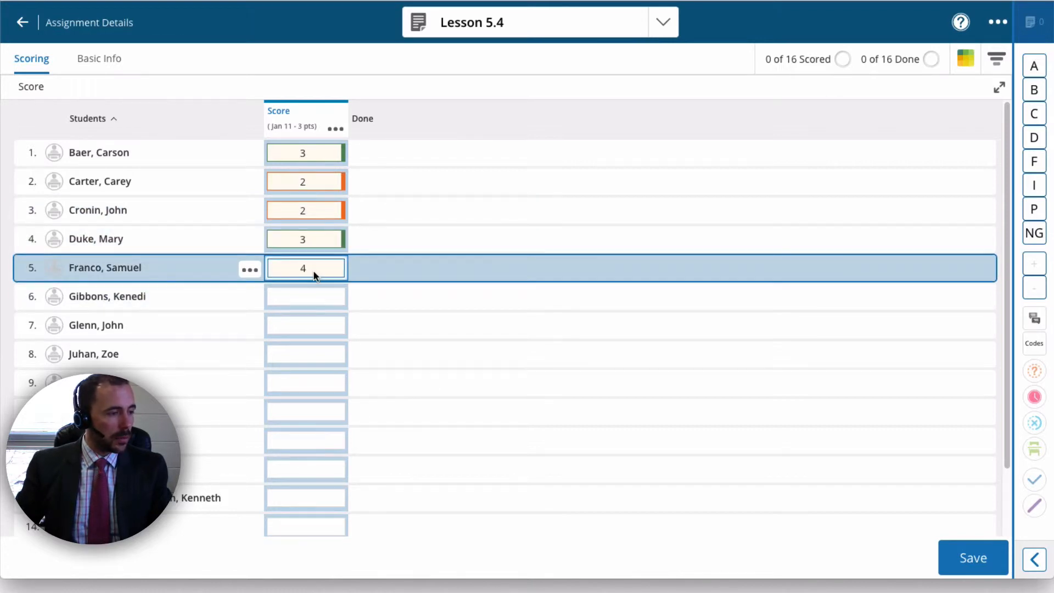
Step: Replace the fifth student's score with 3 and fill the score column with 3 for all students
click(307, 297)
click(295, 268)
text(3)
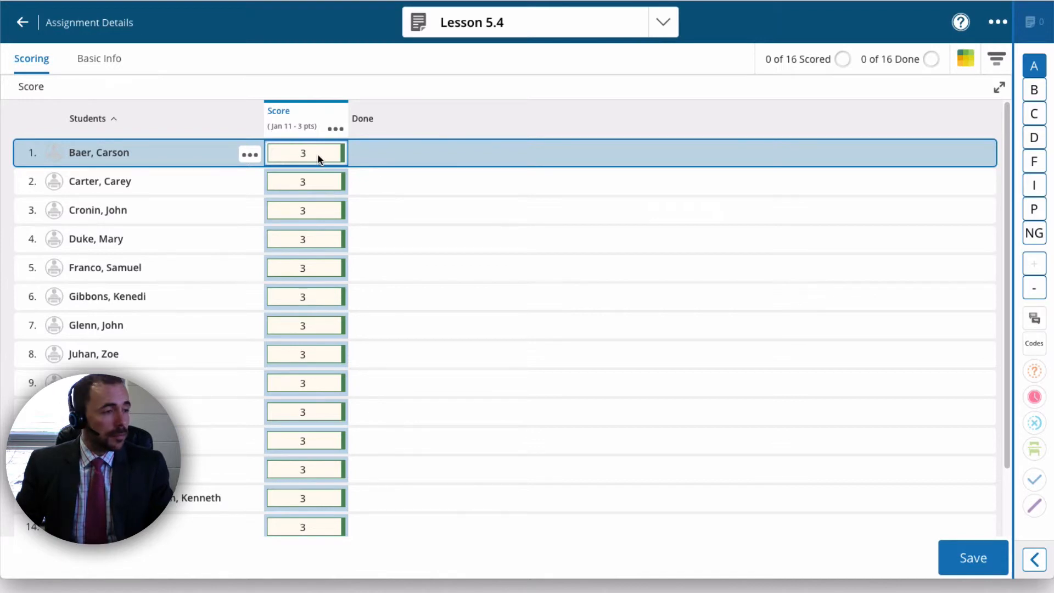
Step: Set the scores of the second, third and fourth students to 2, 1 and 0
click(310, 180)
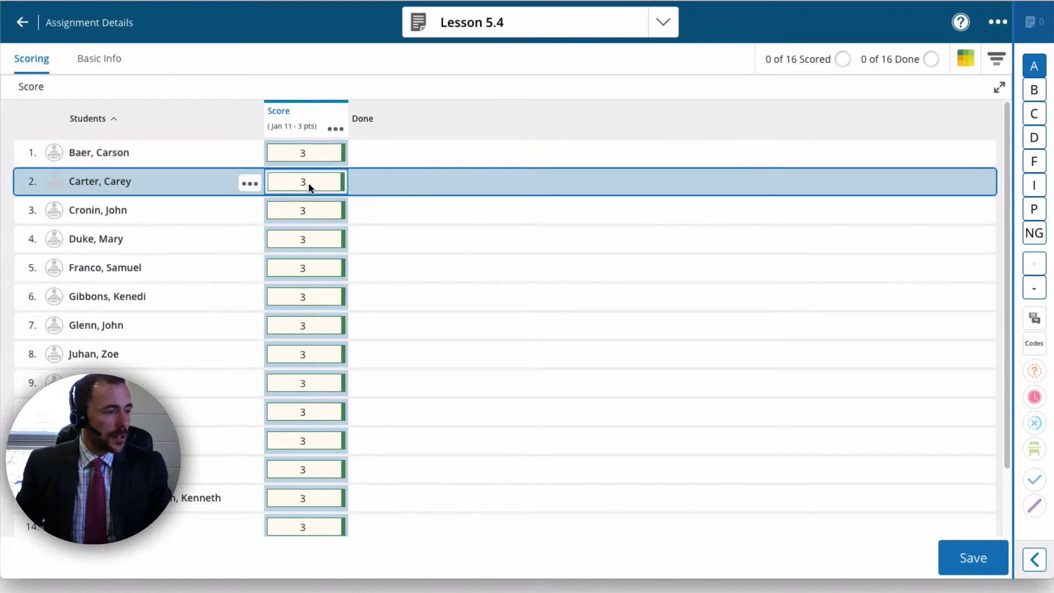
text(2)
click(318, 211)
text(1)
click(322, 236)
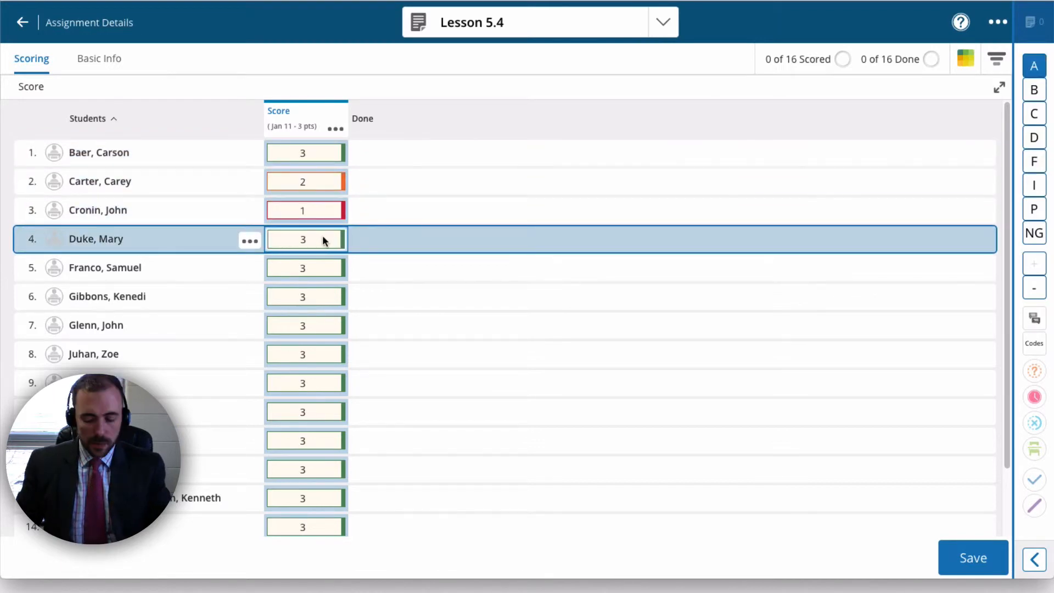
text(0)
click(310, 266)
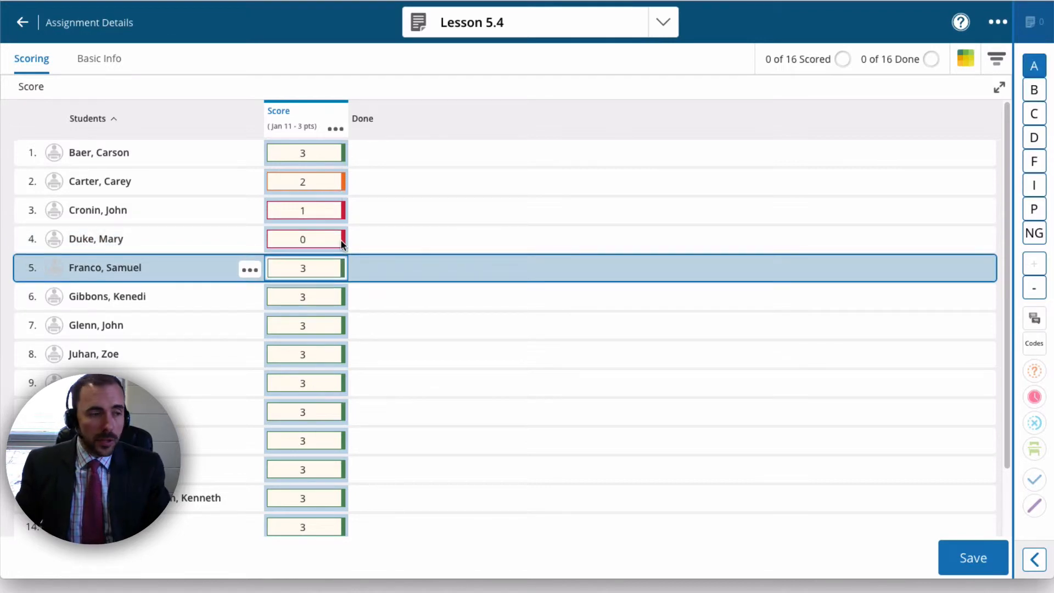
Step: Limit the score colour indicators to Red only, and switch them to Green only
click(971, 58)
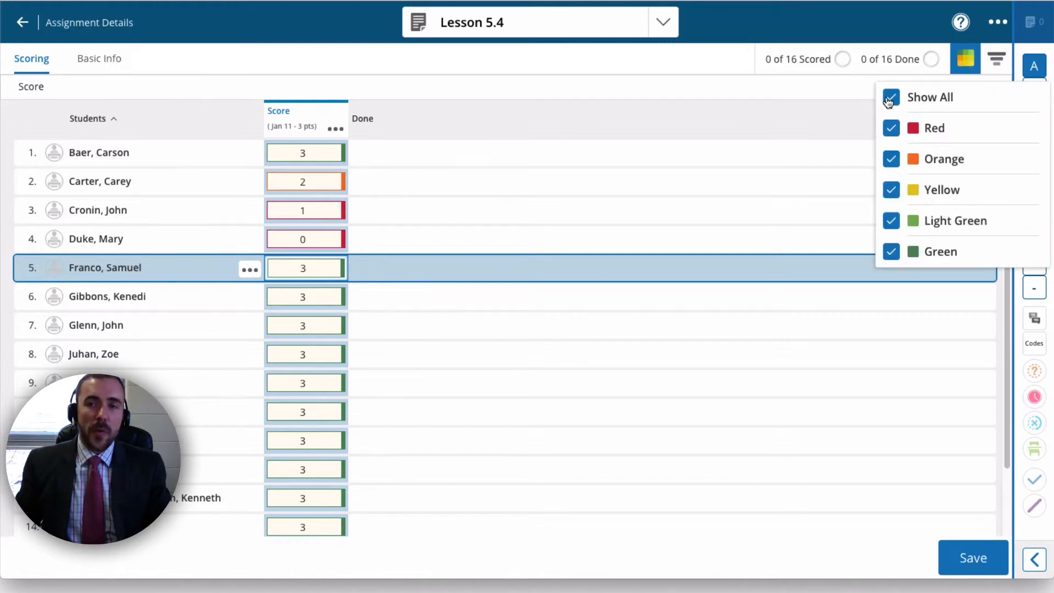
click(893, 99)
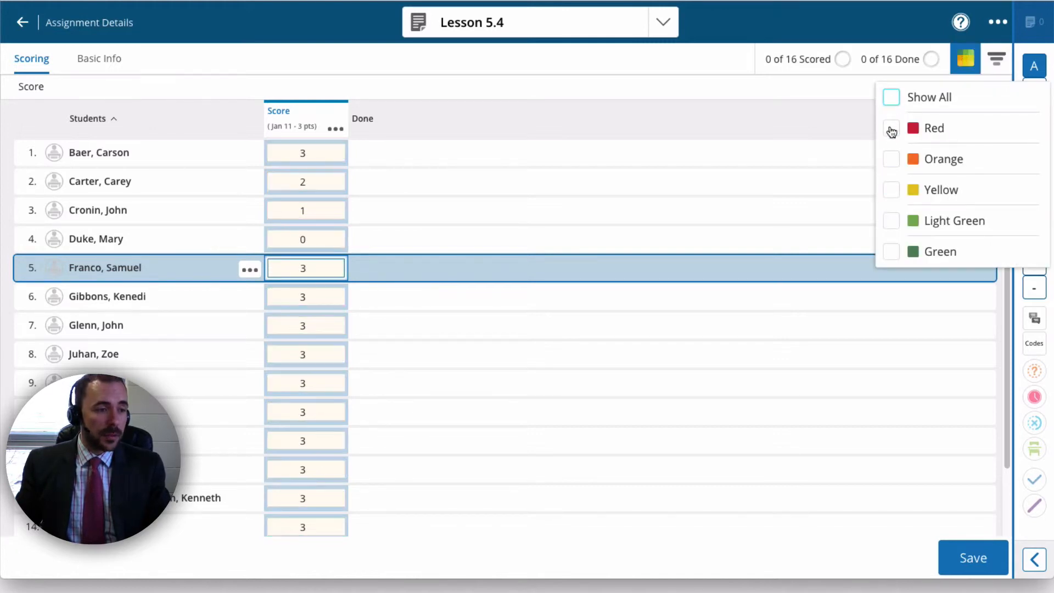
click(891, 128)
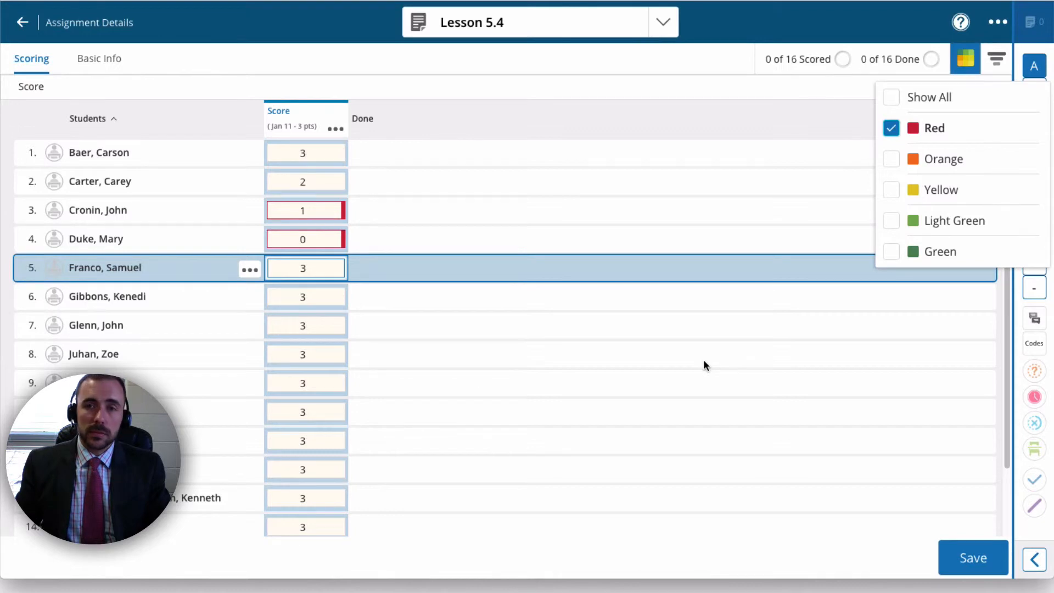
click(890, 128)
click(892, 252)
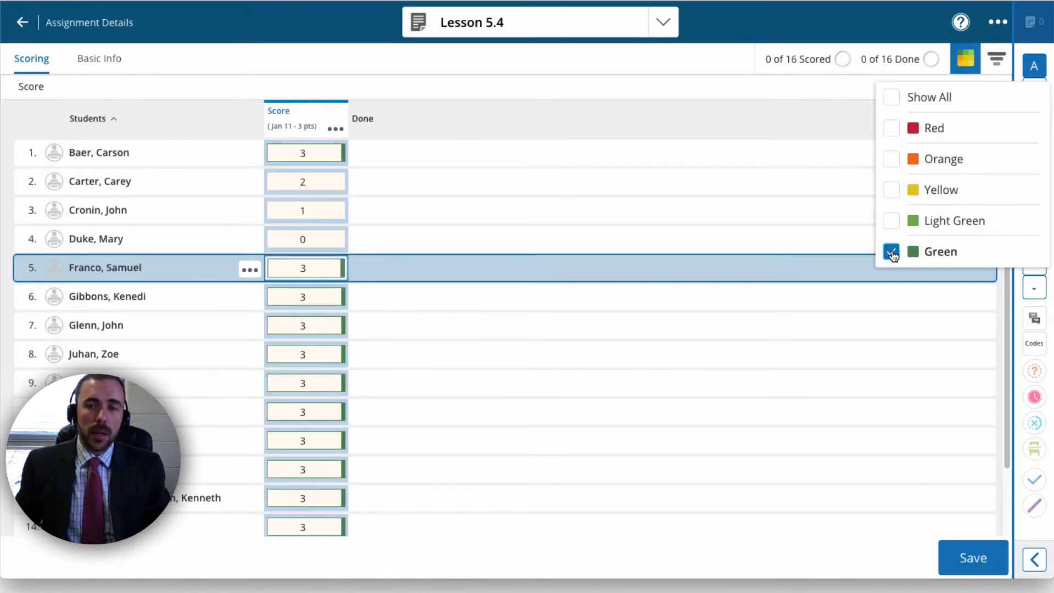
click(966, 59)
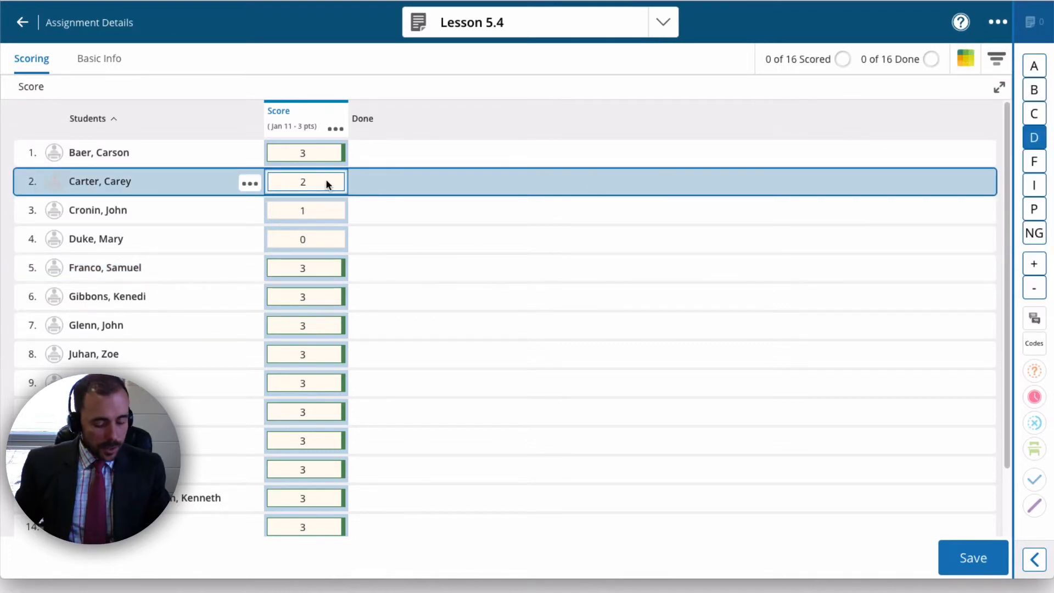
Step: Set the scores of the second, third and fourth students to 3 and save the Lesson 5.4 scores
text(3)
click(325, 206)
text(3)
click(319, 239)
text(3)
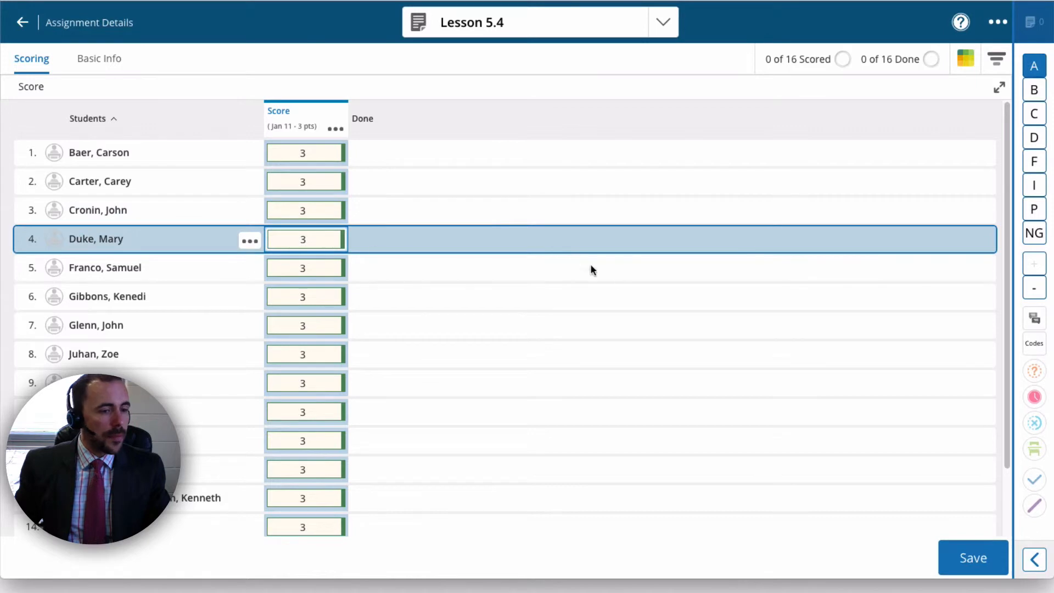
click(953, 554)
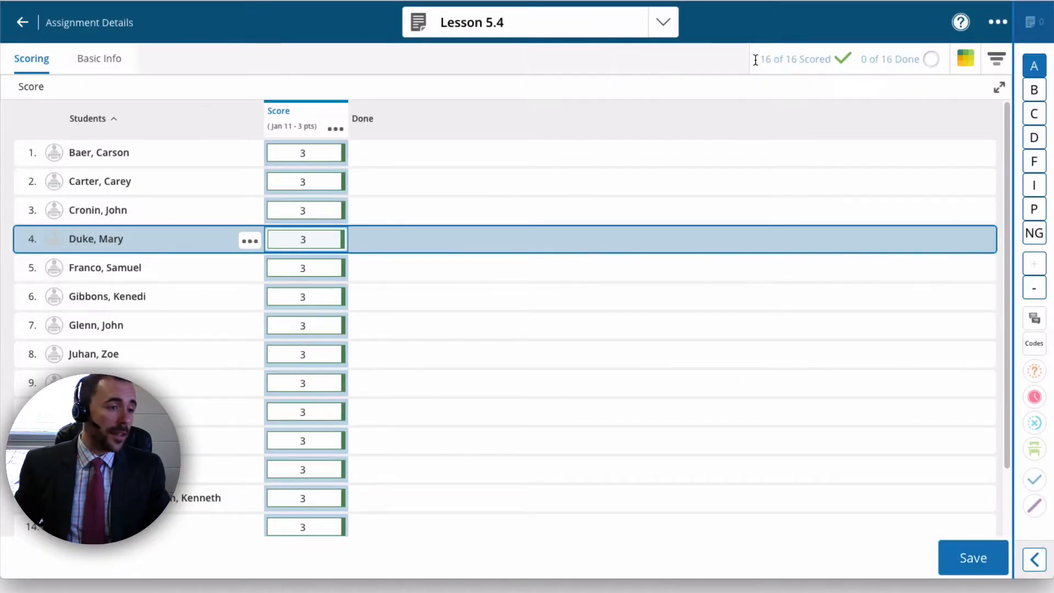
Step: Check the scored and done counts, and examine the fourth student's expanded scoring options, including comments and status flags
drag(758, 60, 861, 54)
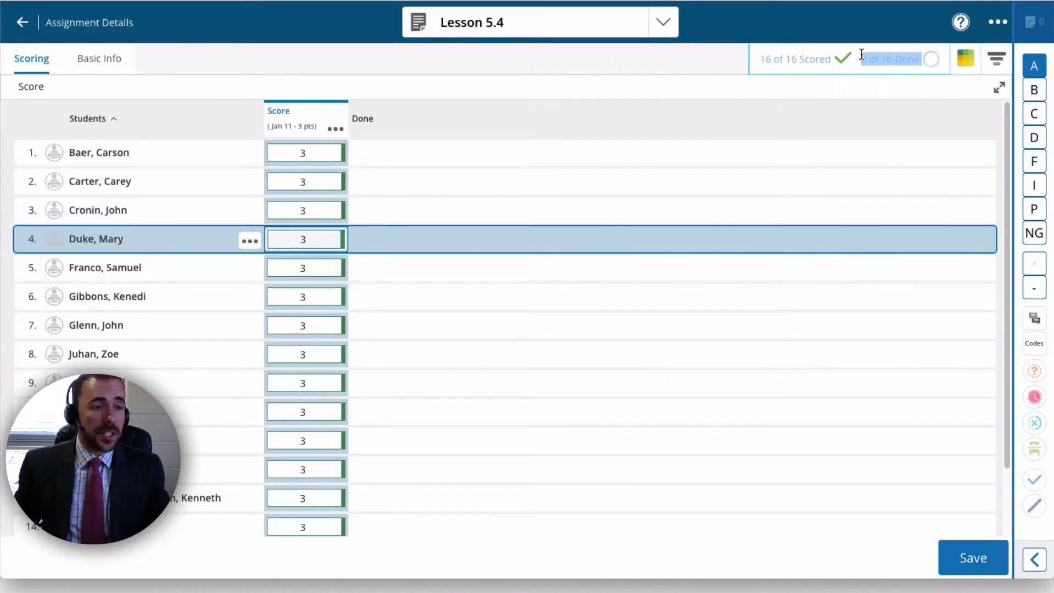
click(887, 64)
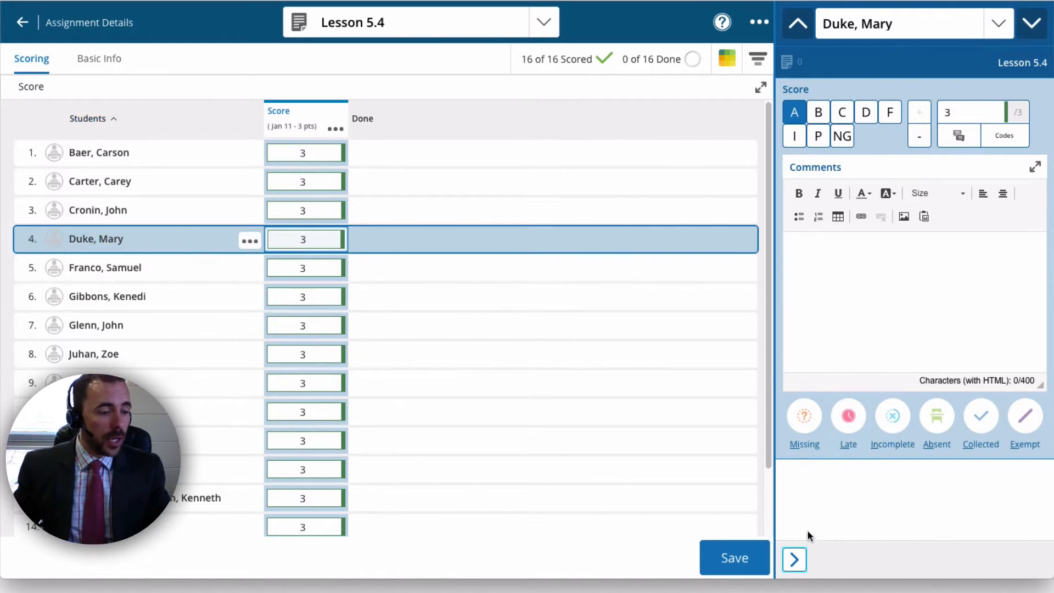
click(794, 558)
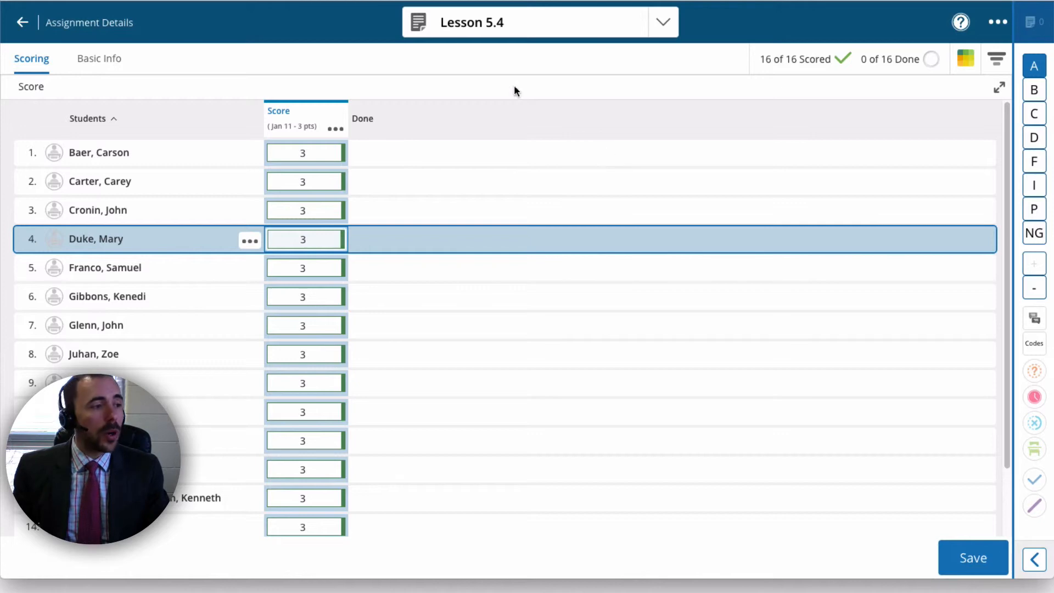
click(315, 151)
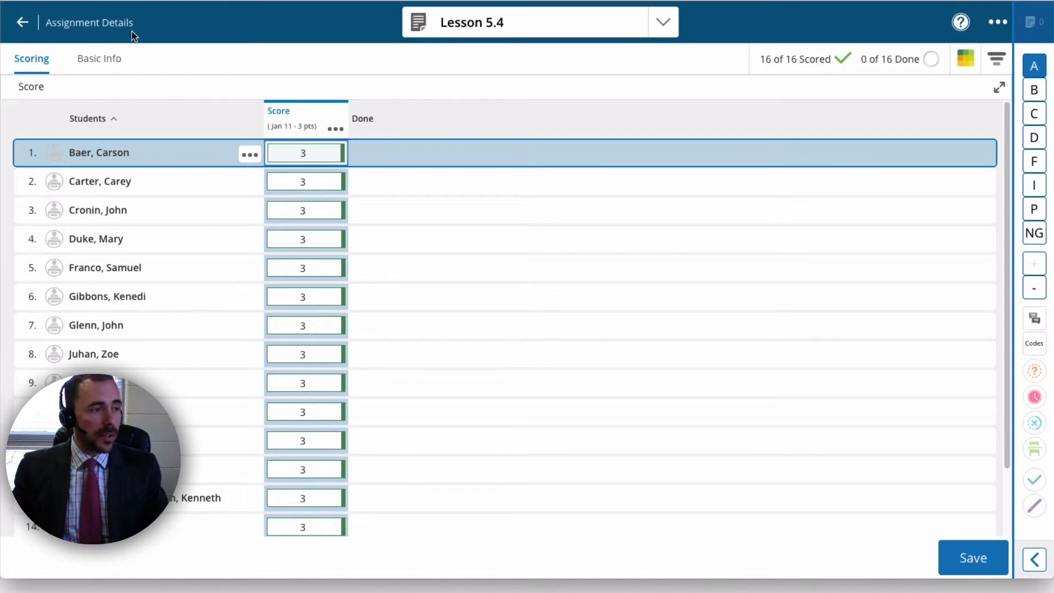
Step: Return to the assignment list and open Lesson 5.4 in the PTP Gradebook
click(20, 23)
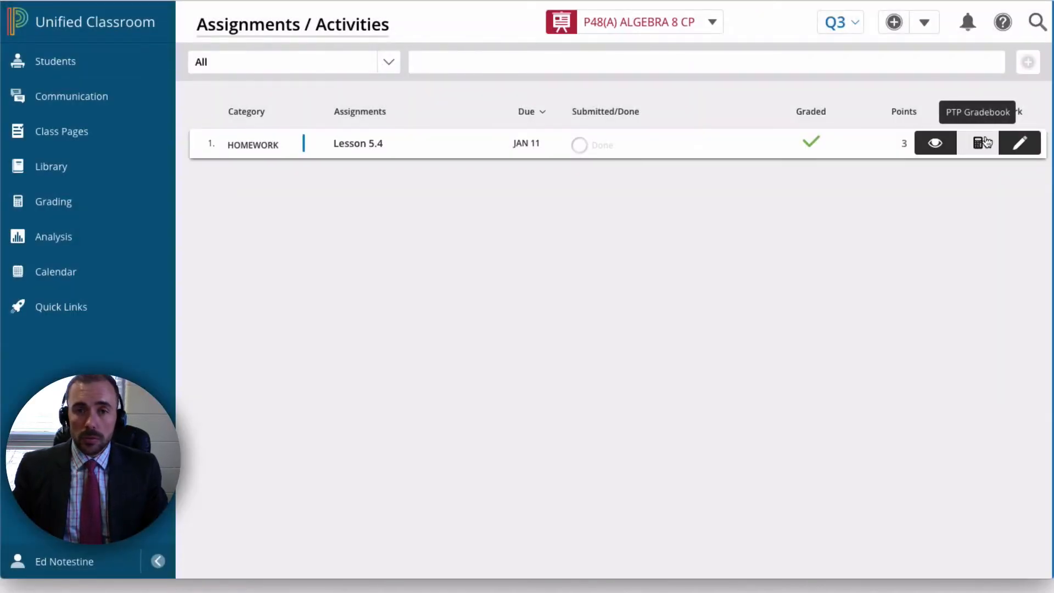
click(984, 142)
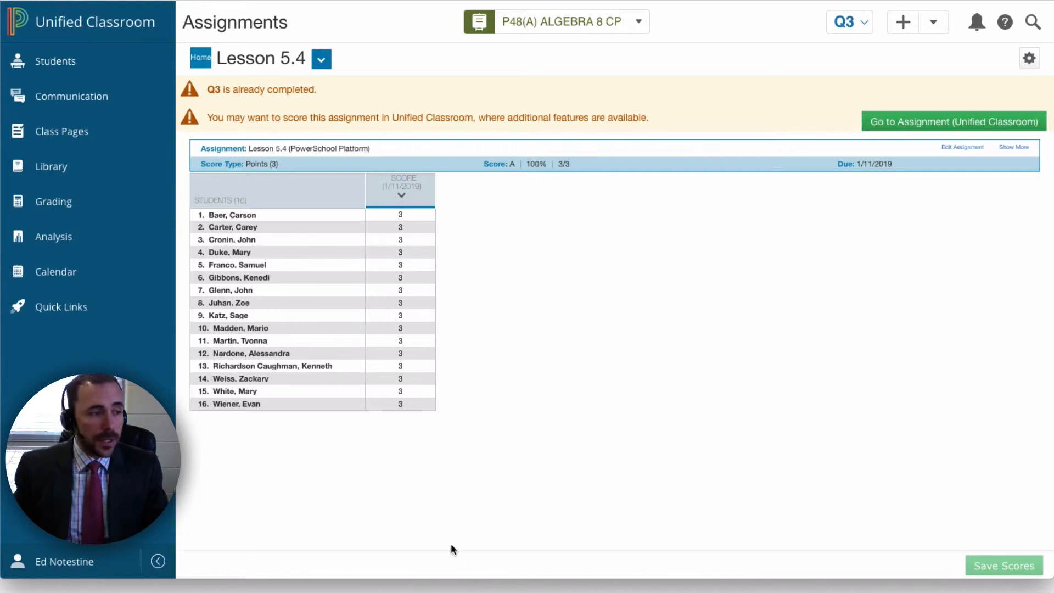
Step: Flag the first student's score as Missing, the fourth student's as Collected and the seventh student's as Late
click(400, 214)
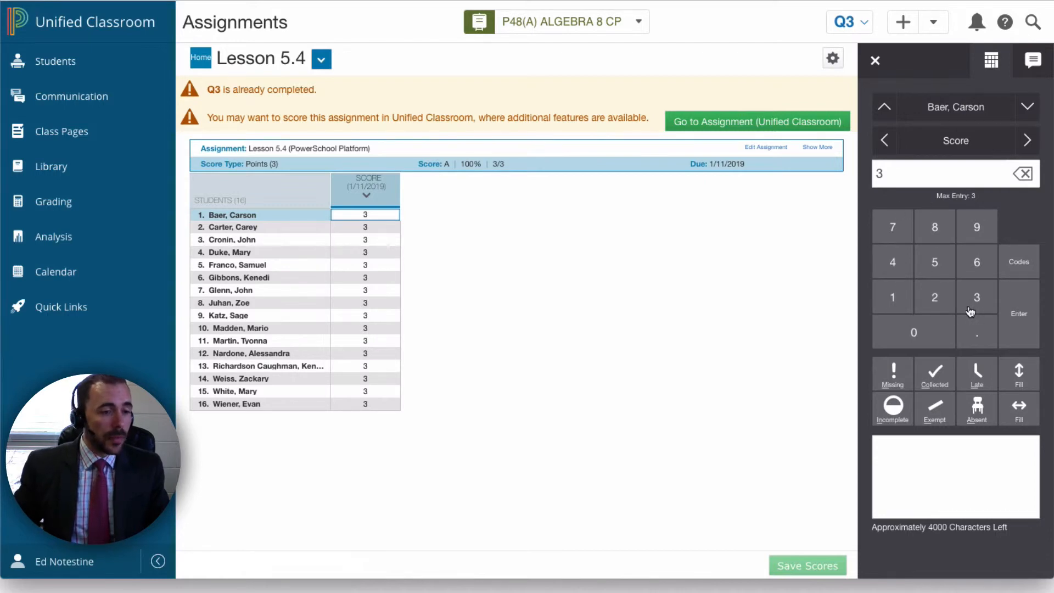
click(893, 382)
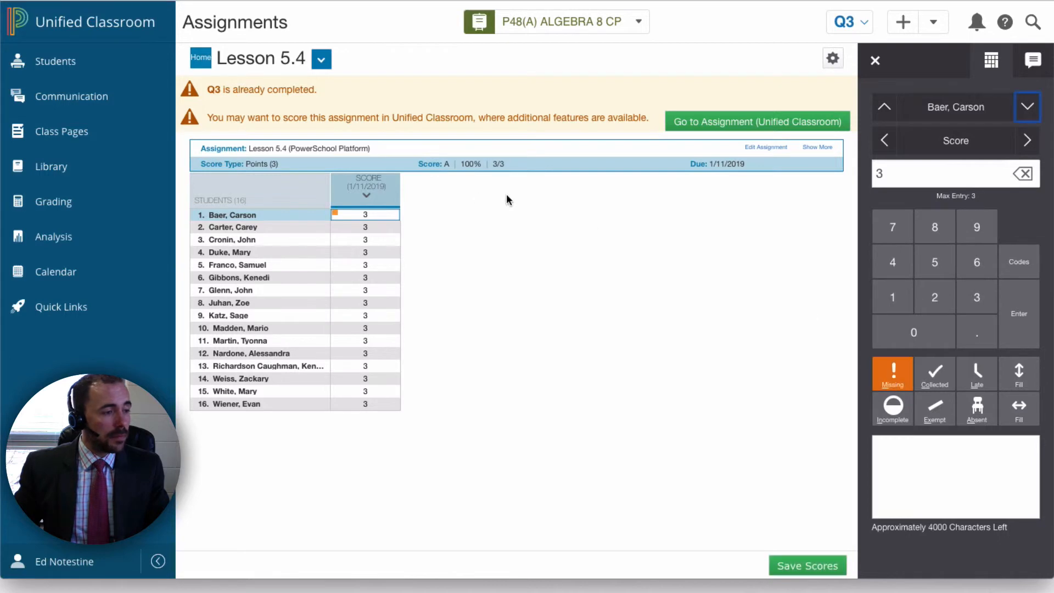
click(377, 256)
click(946, 383)
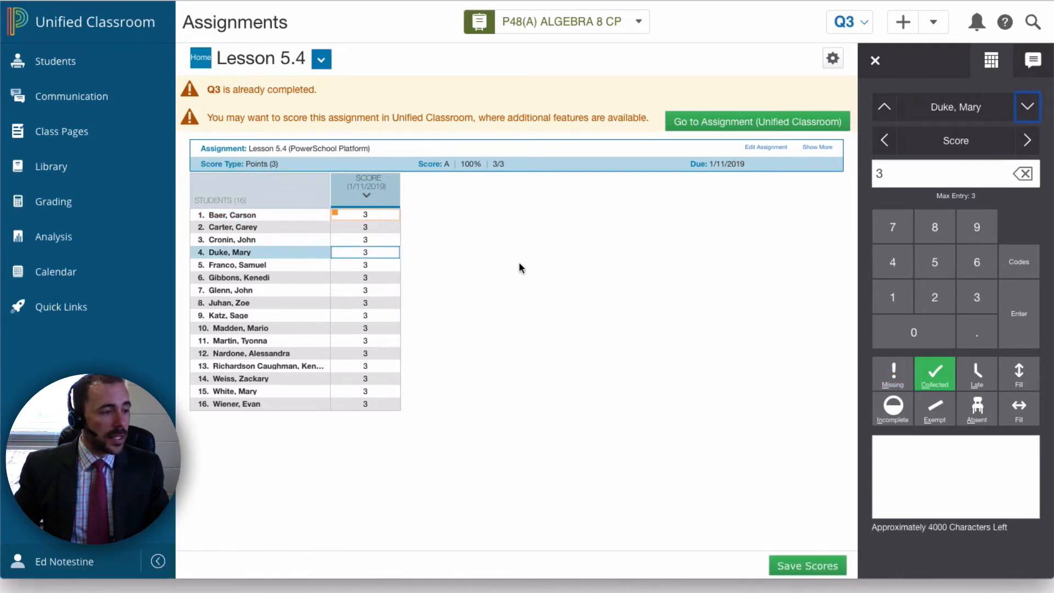
click(373, 292)
click(968, 375)
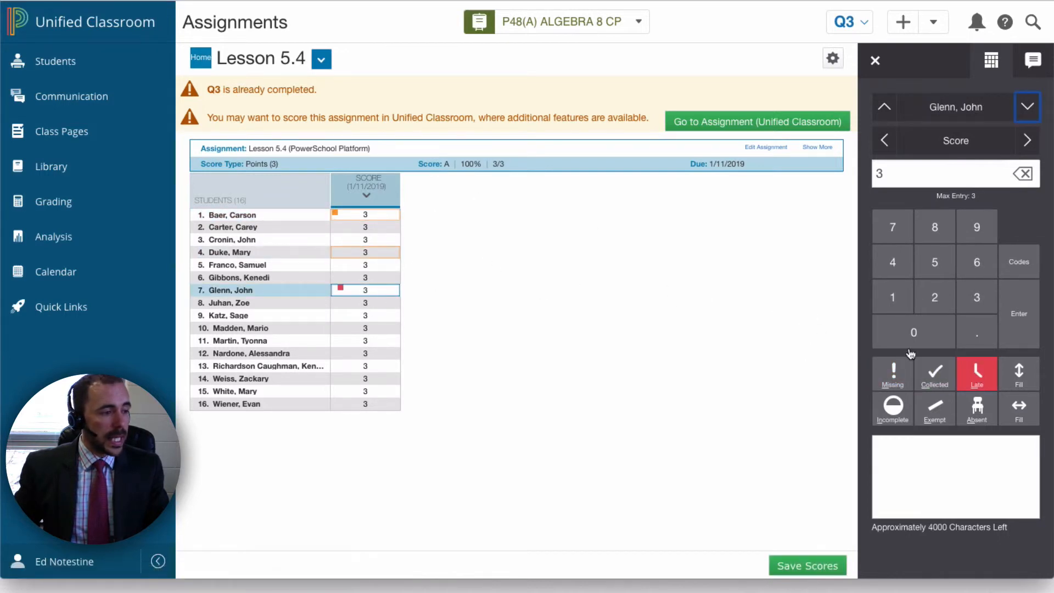
Step: Add a comment to the eleventh student's score and flag the fourteenth student's score as Incomplete
click(369, 342)
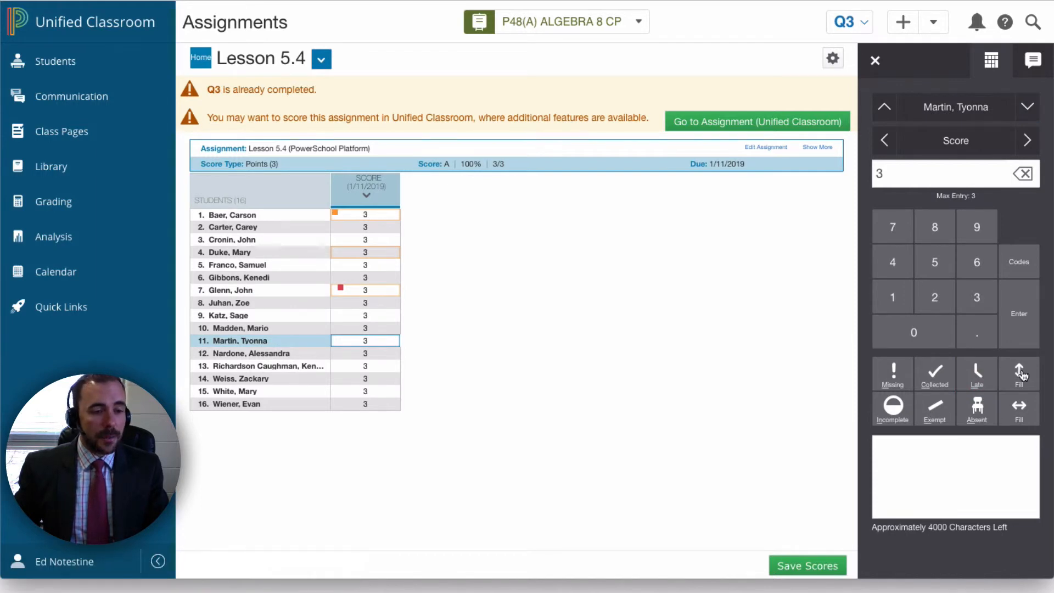
click(346, 390)
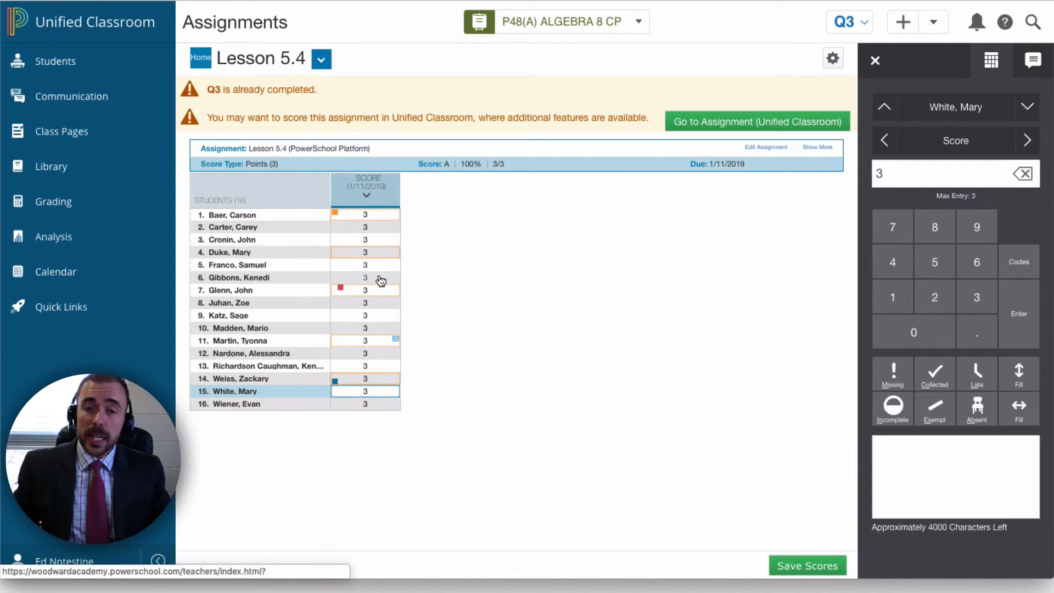
Step: Review the status flags and comment boxes for the fourth and fourteenth students
click(364, 253)
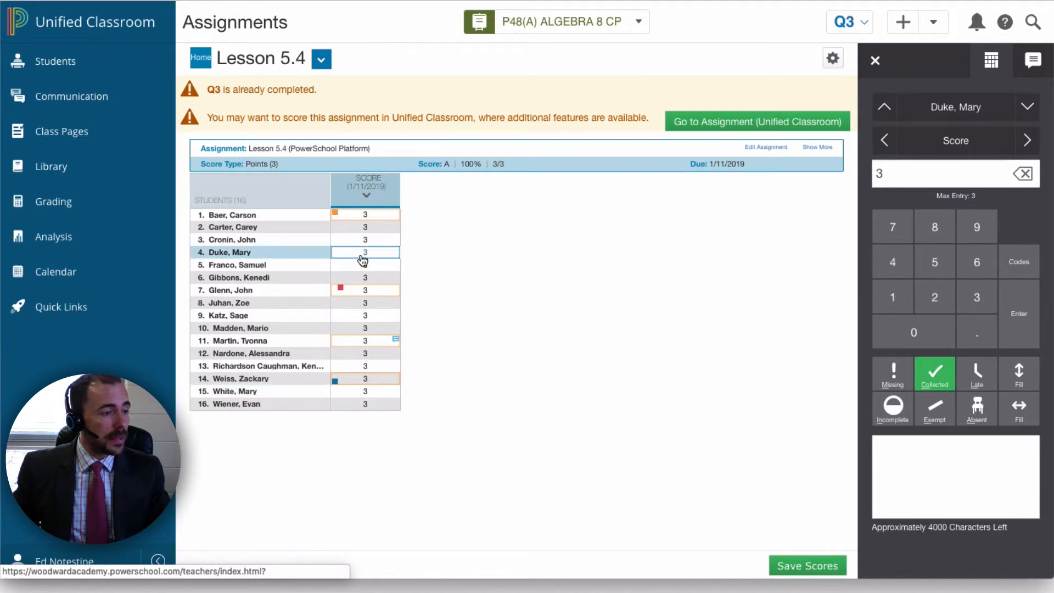
click(908, 459)
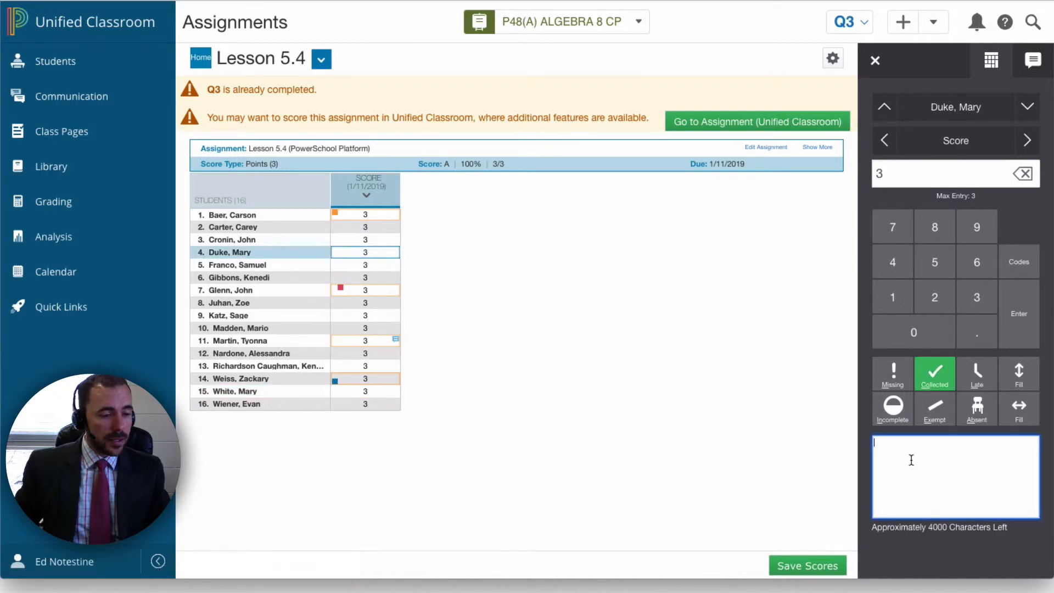
click(366, 380)
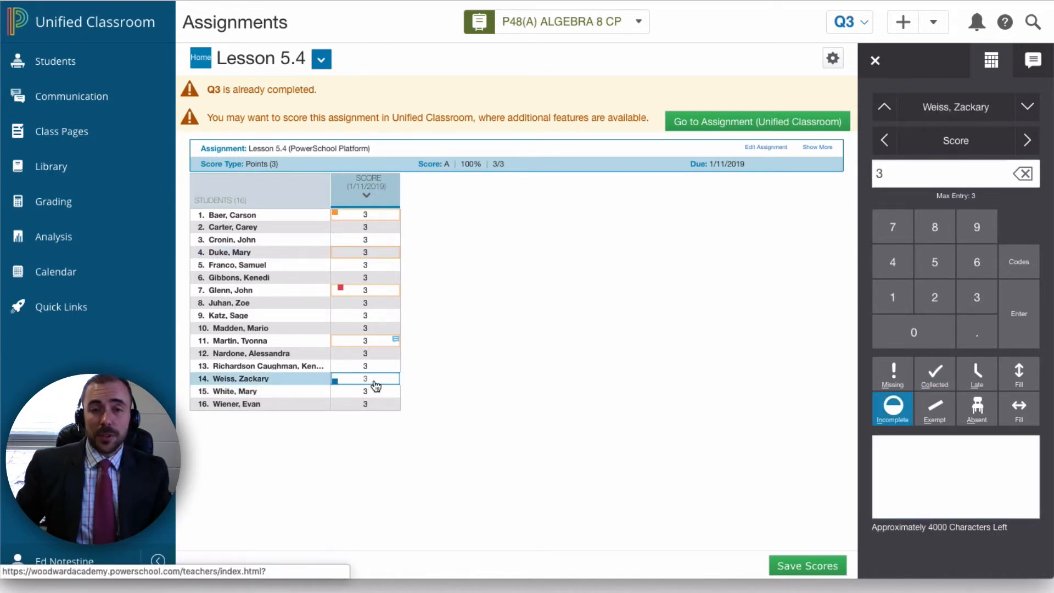
Step: Set the fourteenth student's score to 2 and add the comment "Missing page 3" to the sixteenth student's score
text(2)
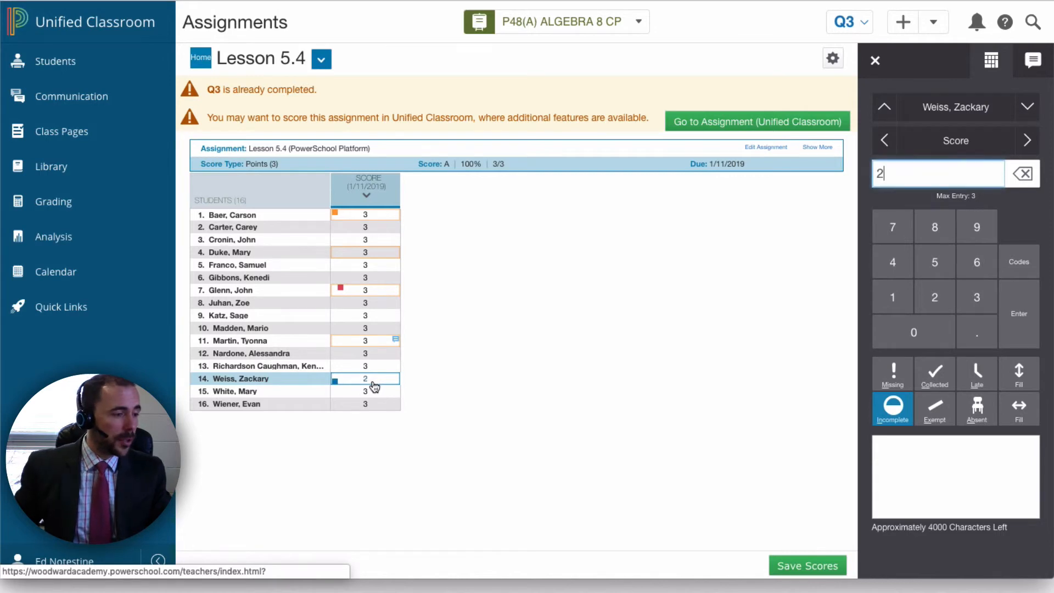
click(370, 405)
click(960, 473)
text(M)
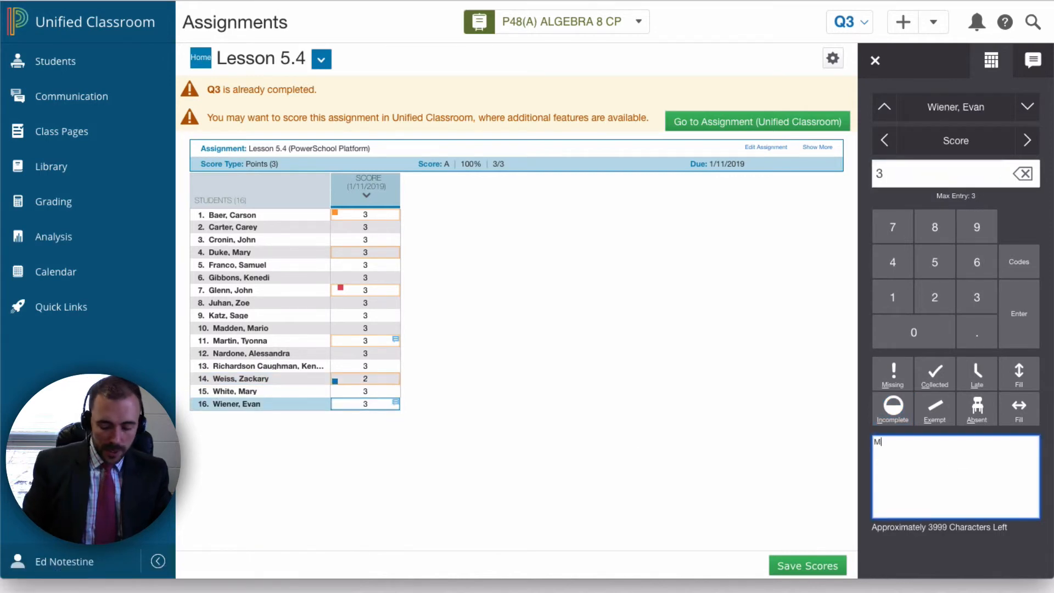
text(issing pa)
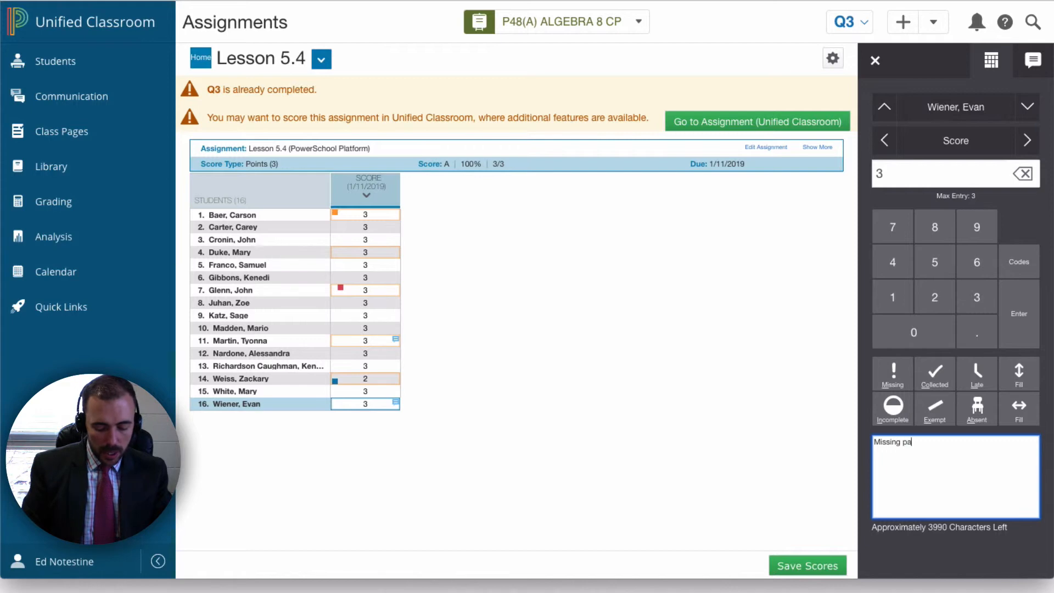
text(ge 3)
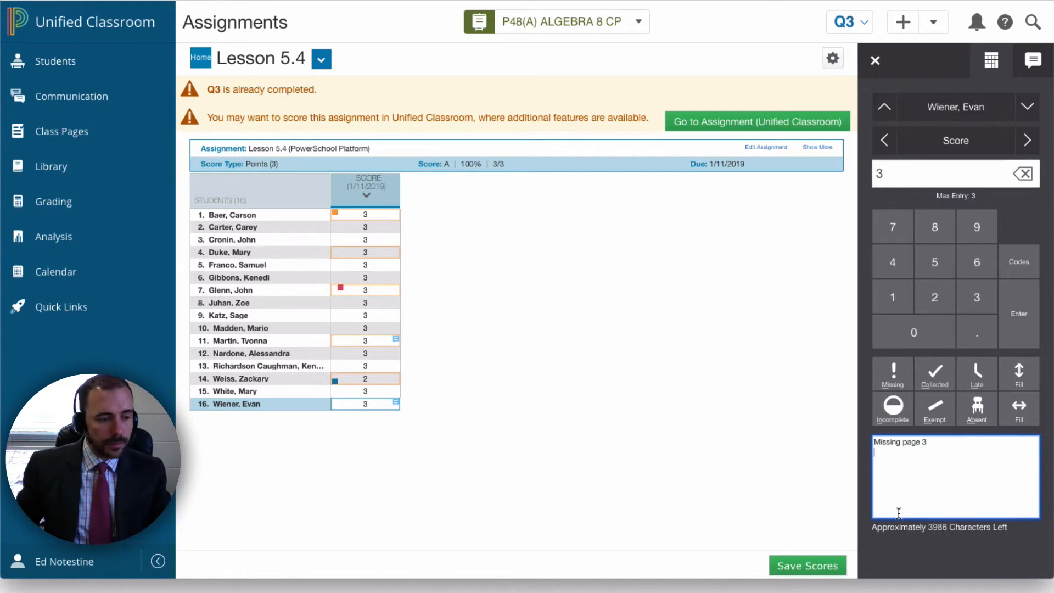
click(379, 392)
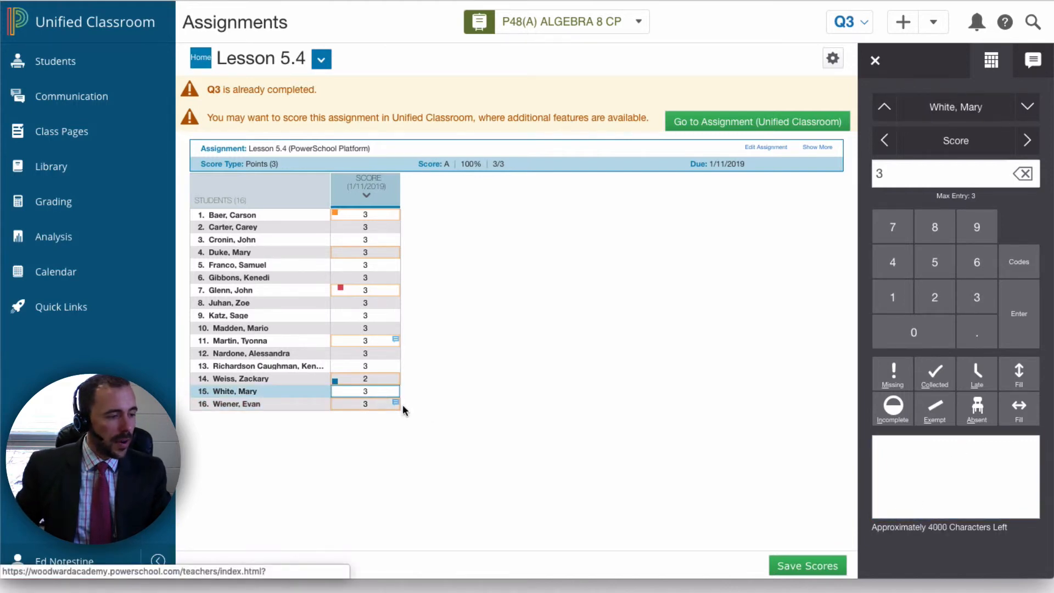
Step: Compare the comment boxes of the fifteenth and sixteenth students' scores
click(382, 405)
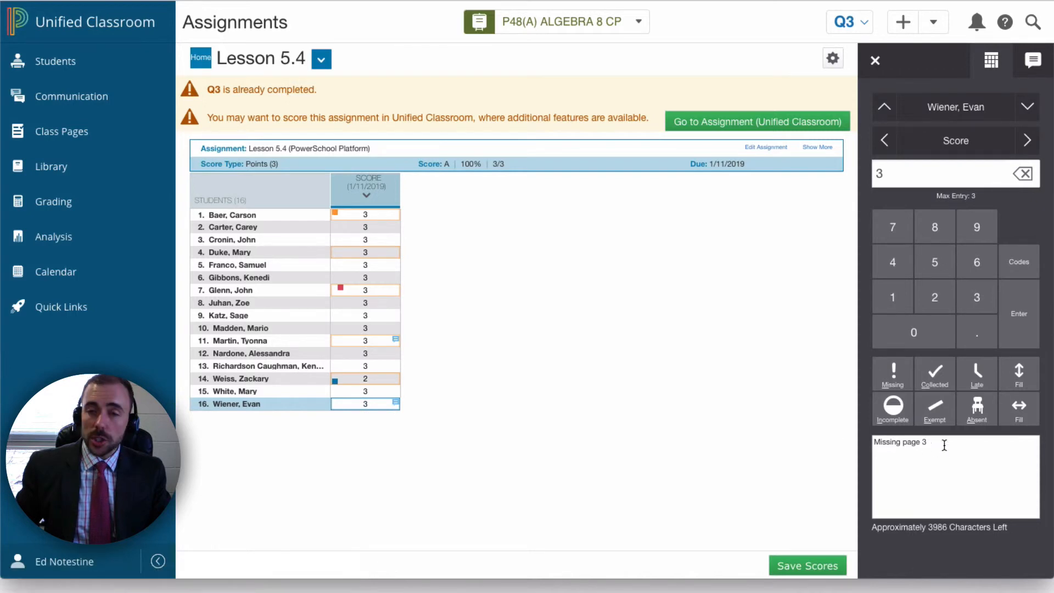
click(361, 383)
click(367, 392)
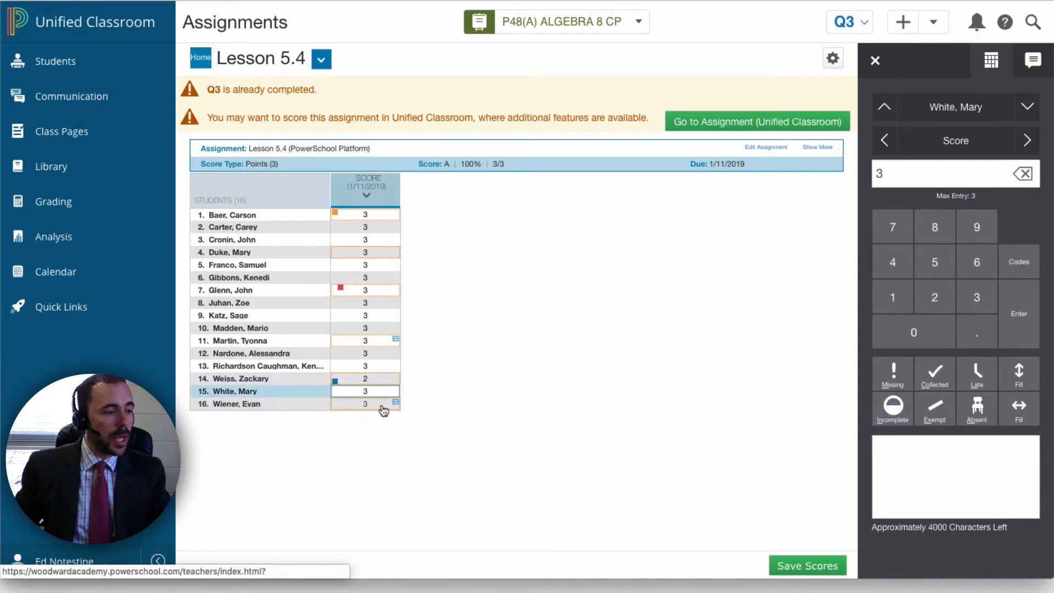
click(384, 405)
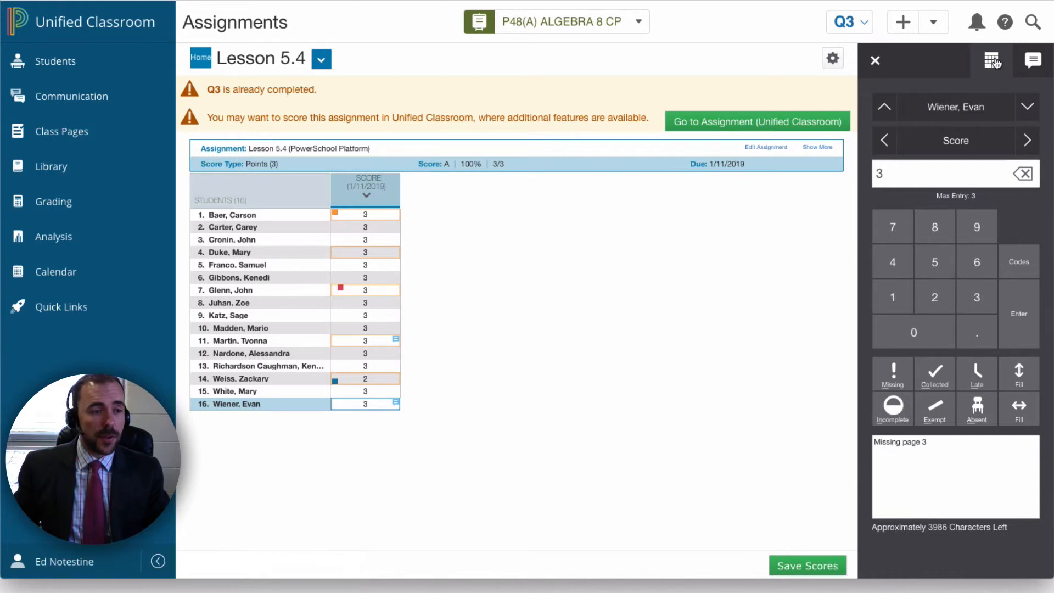
Step: Open the full comment view for the sixteenth student, show the comment bank and choose My Comments as the bank
click(1033, 61)
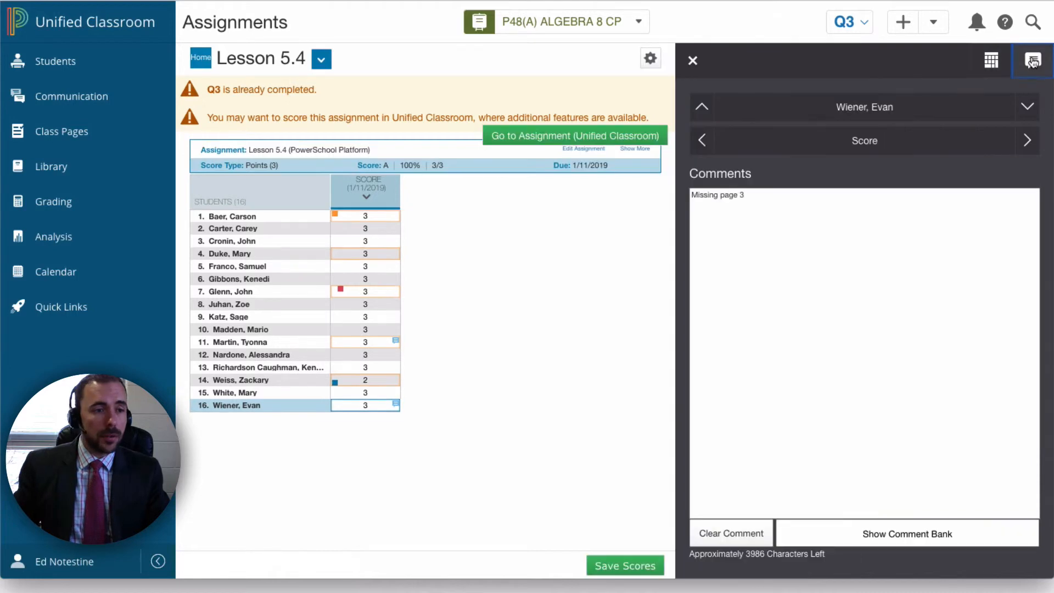
drag(690, 195, 779, 194)
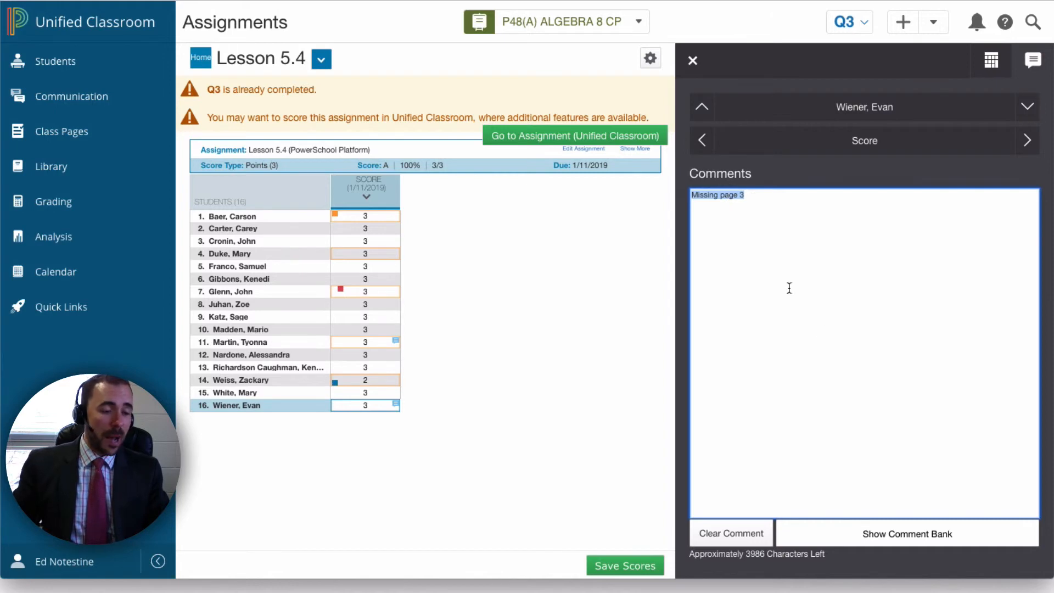
click(885, 532)
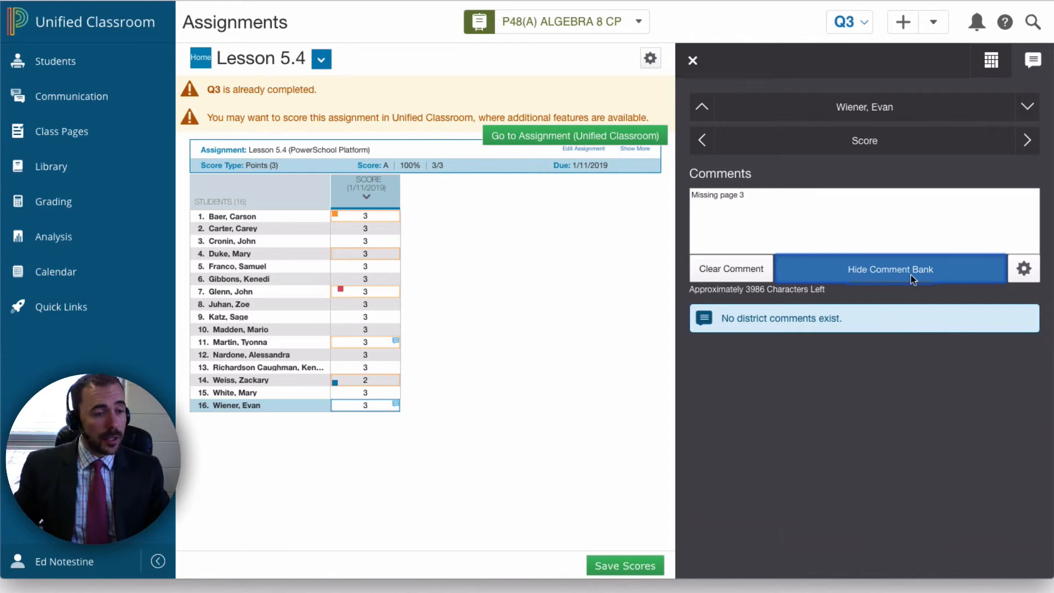
click(1024, 269)
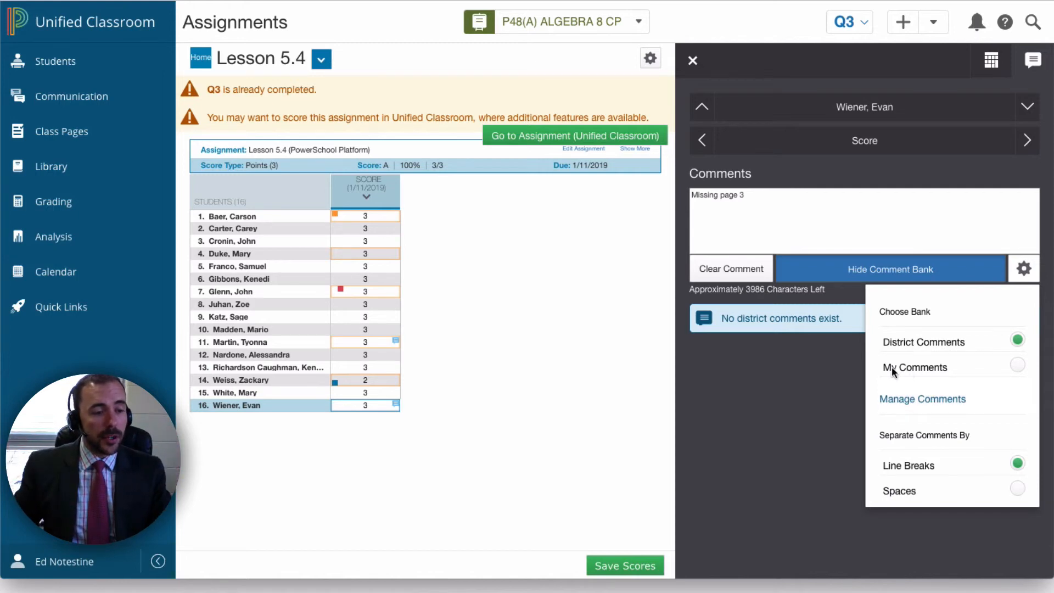
click(1016, 365)
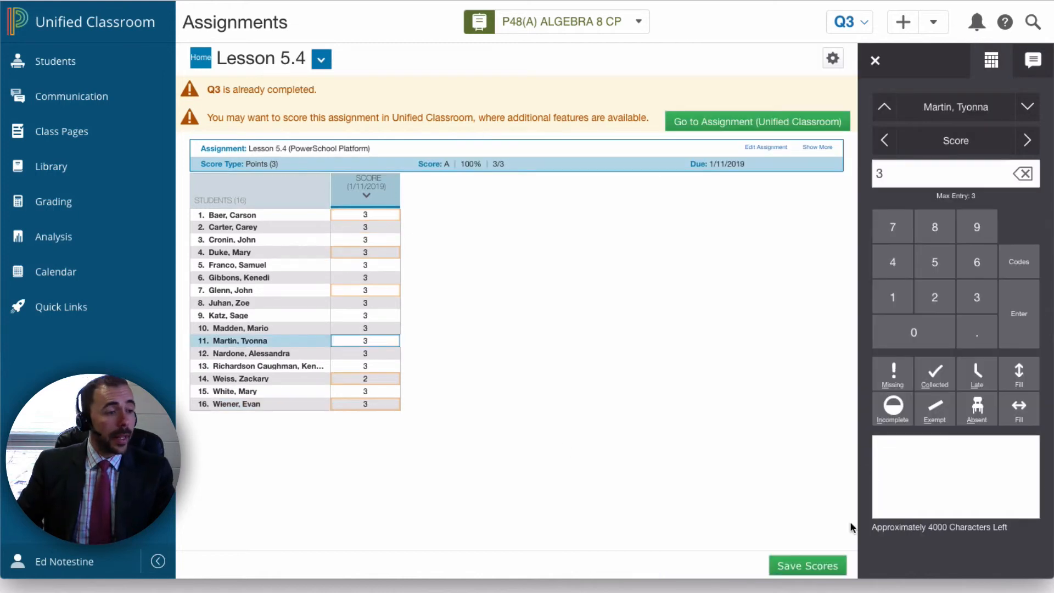
Step: Save the Lesson 5.4 scores
click(824, 567)
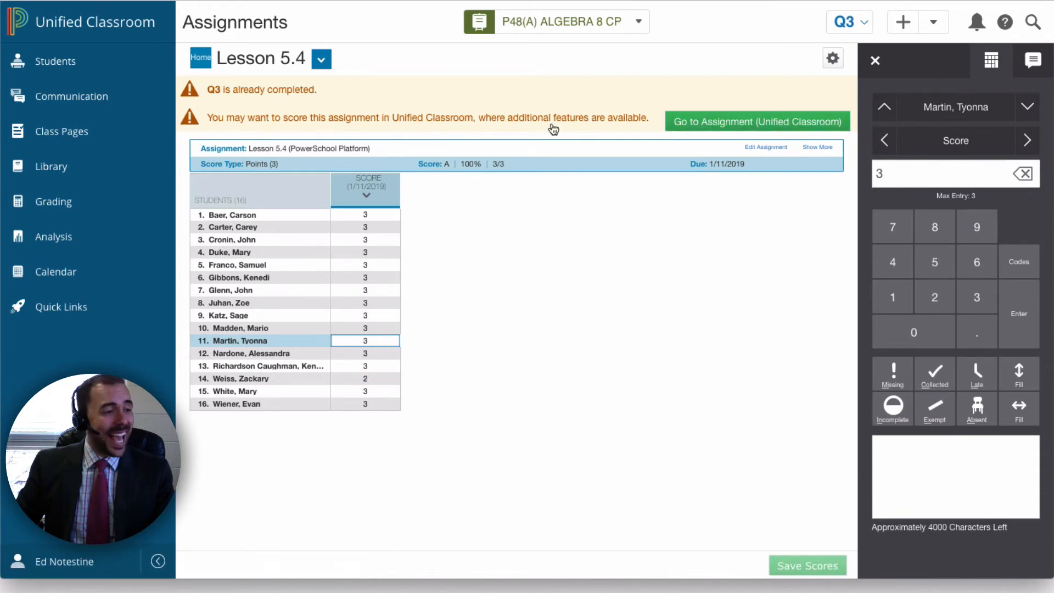
click(830, 60)
click(618, 245)
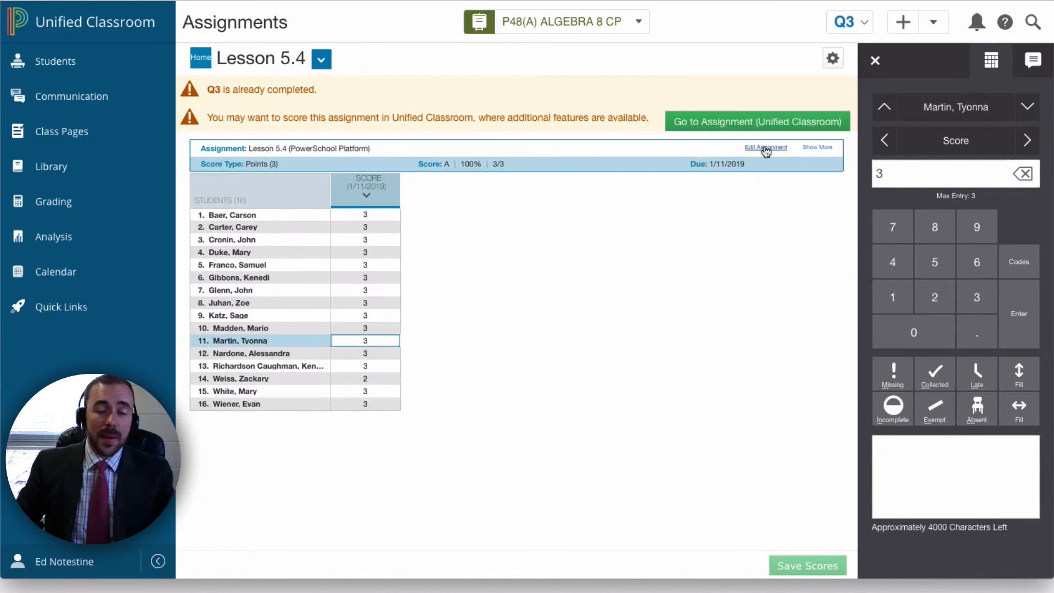
Step: Expand the Lesson 5.4 summary, examine its grade scale and special codes, and collapse it again
click(817, 147)
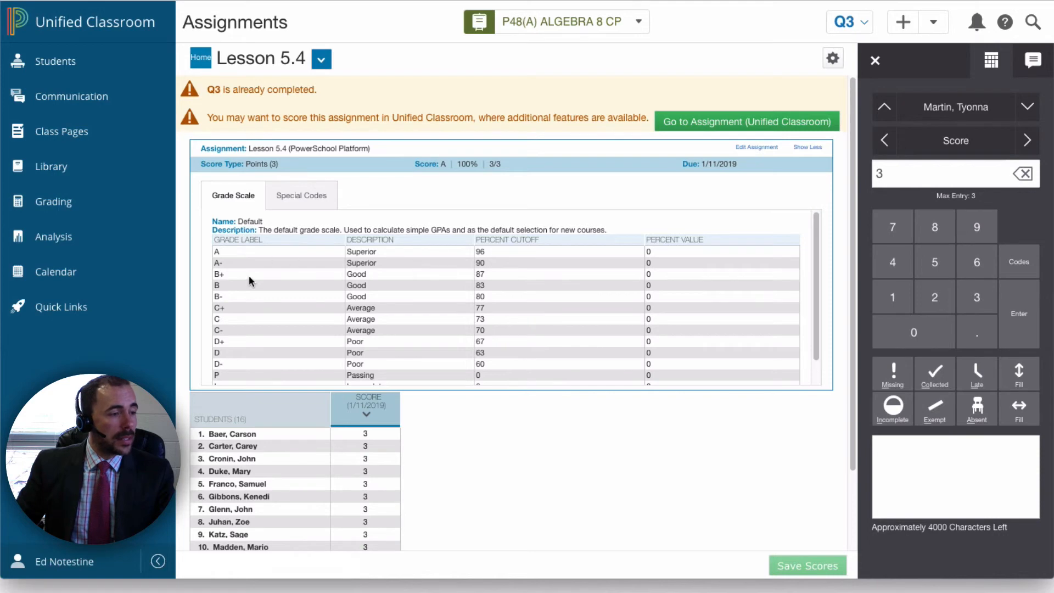
click(301, 195)
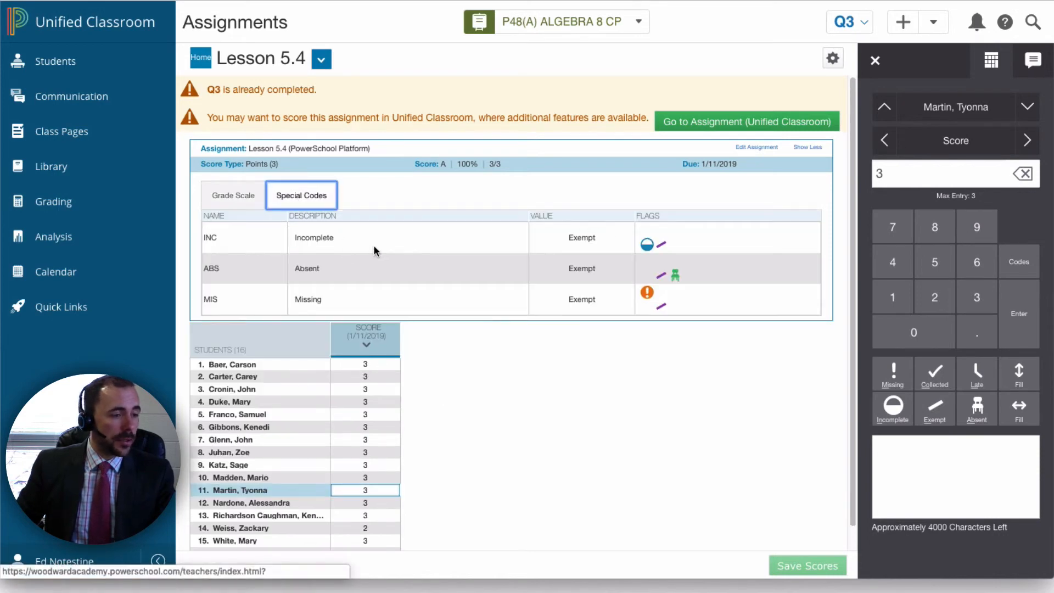
click(230, 204)
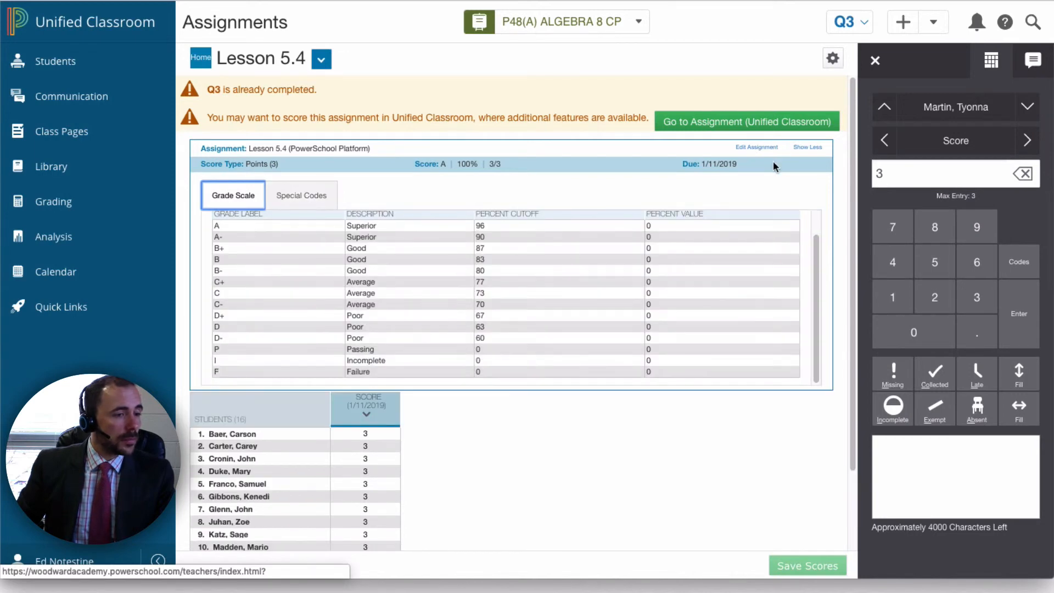
click(808, 148)
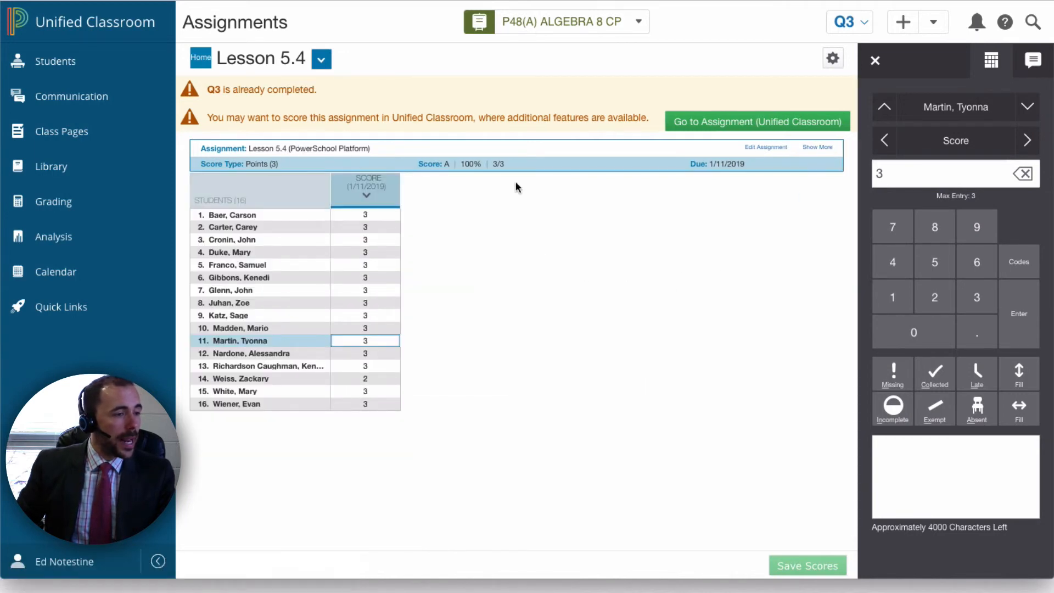
Step: Show the mean, median and mode metrics above the Lesson 5.4 scores and review the remaining score display options
click(829, 62)
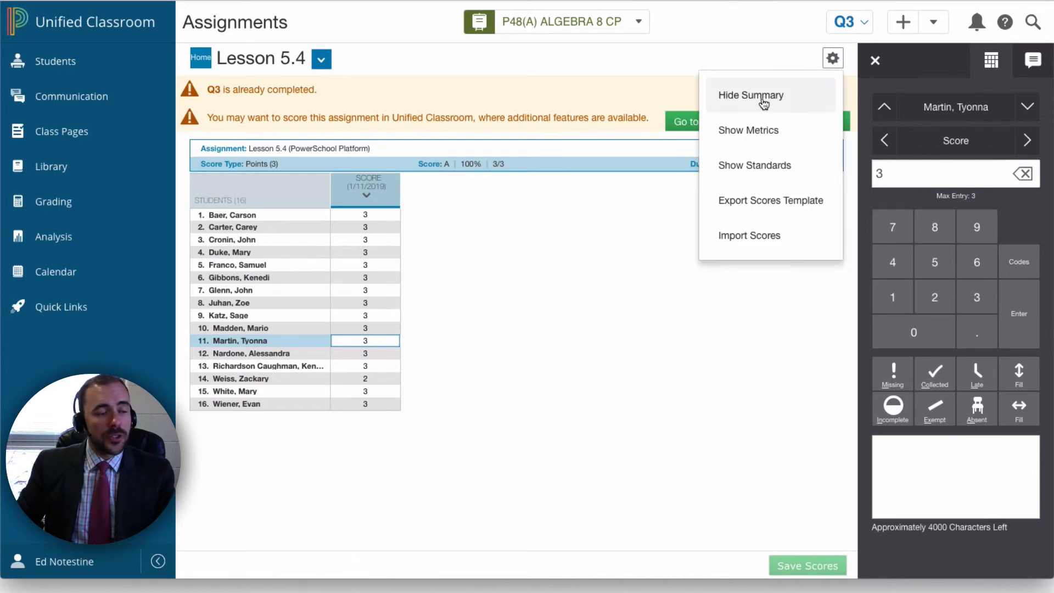
click(738, 130)
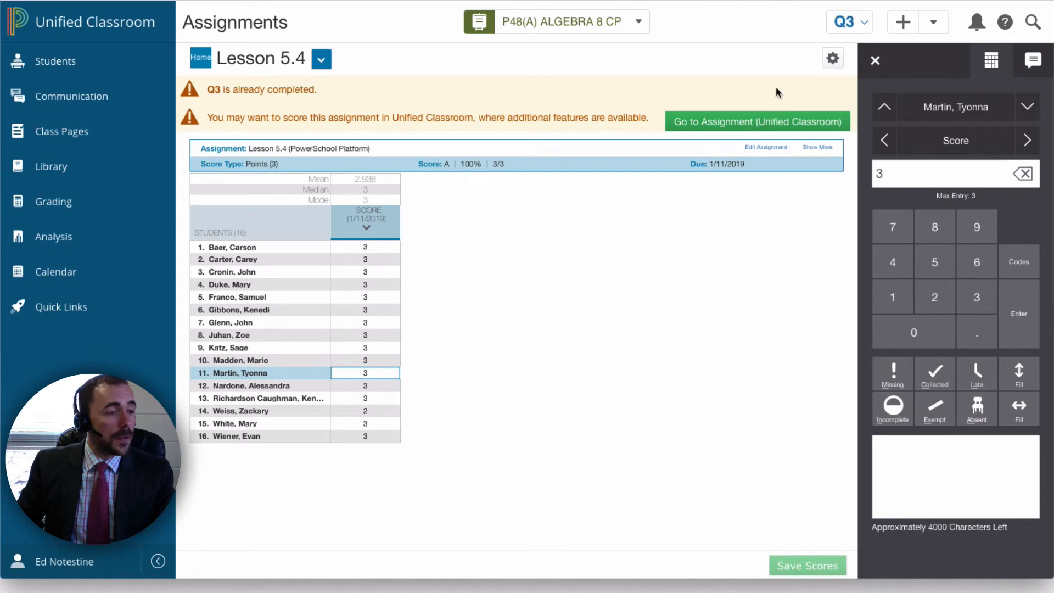
click(831, 61)
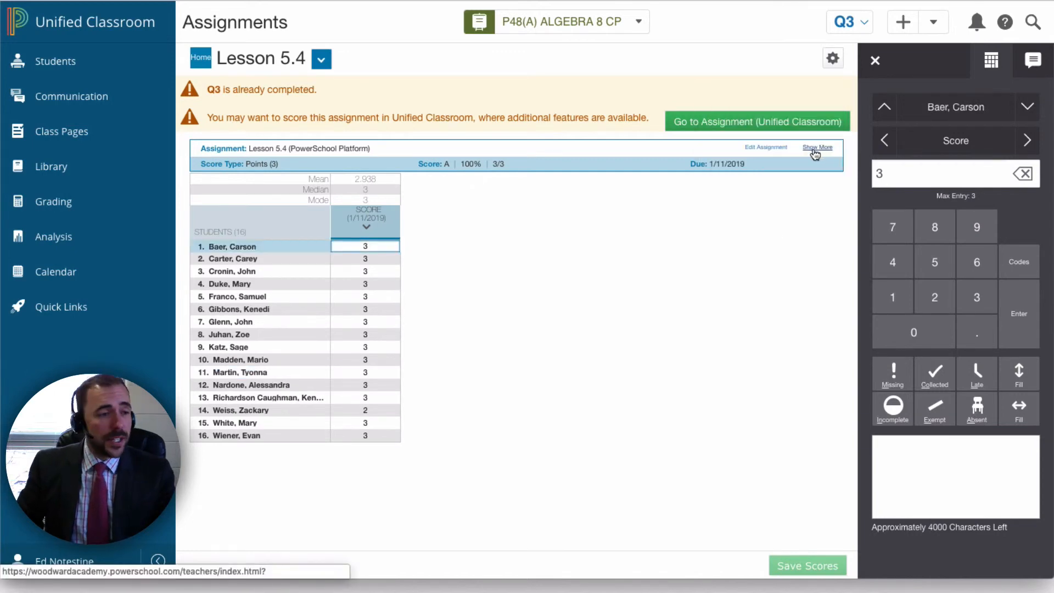
click(832, 62)
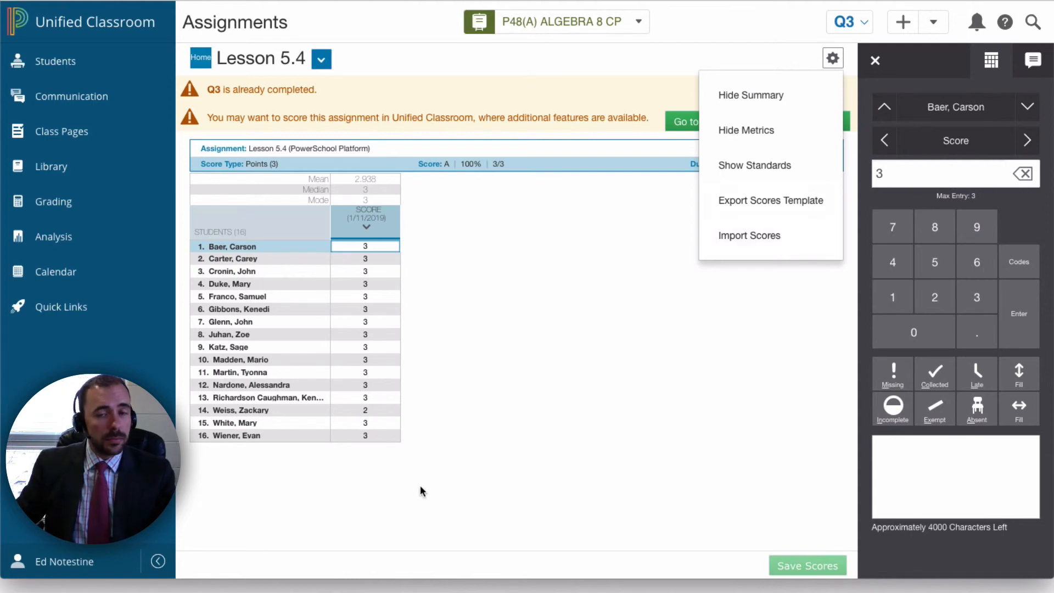
click(437, 443)
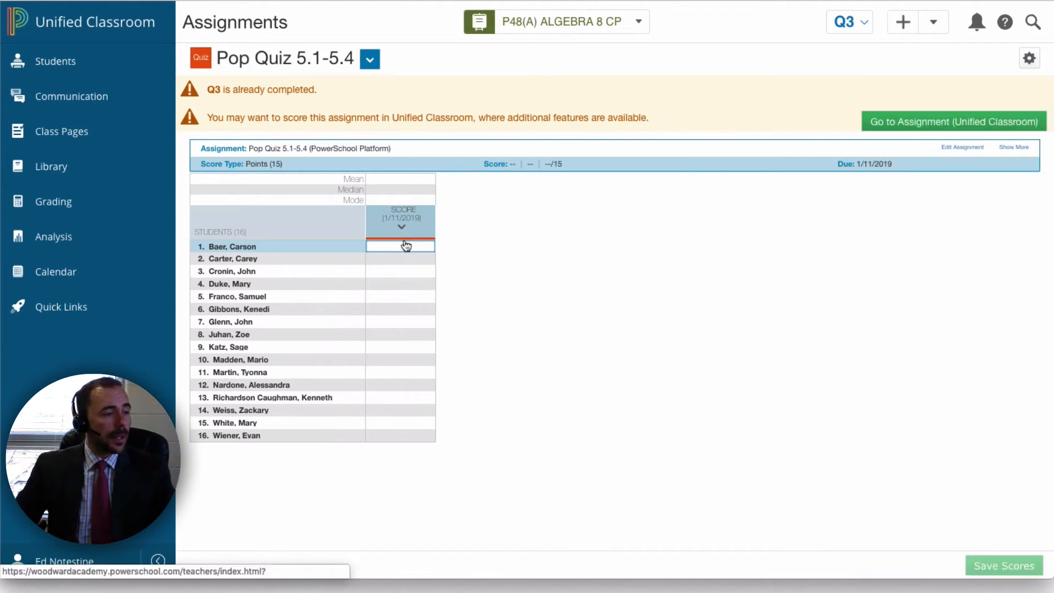
Step: Export the scores template for Pop Quiz 5.1-5.4 and open the downloaded CSV file in Excel
click(1029, 58)
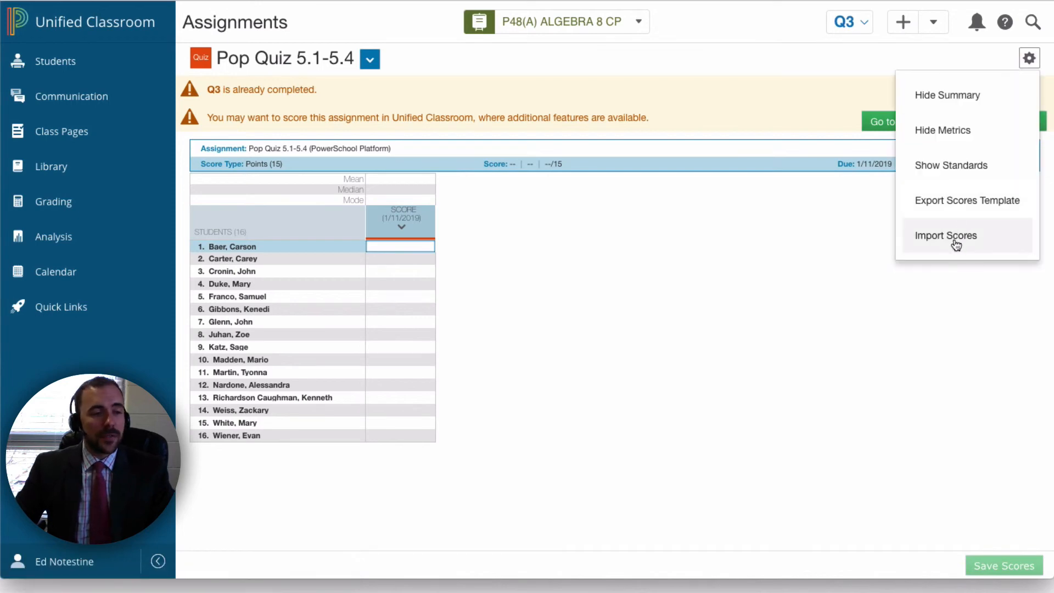
click(932, 205)
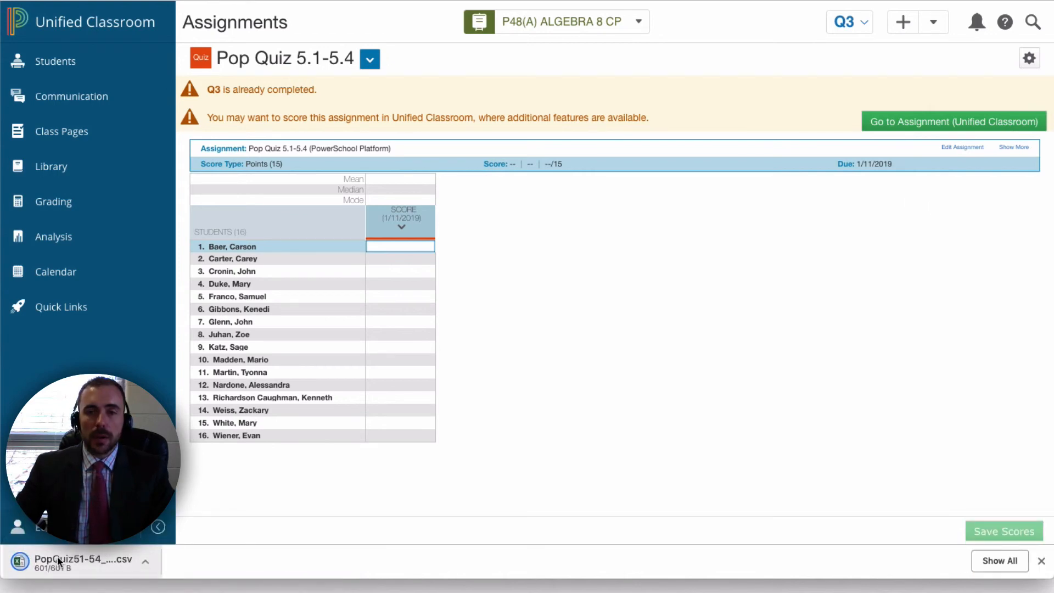
click(57, 560)
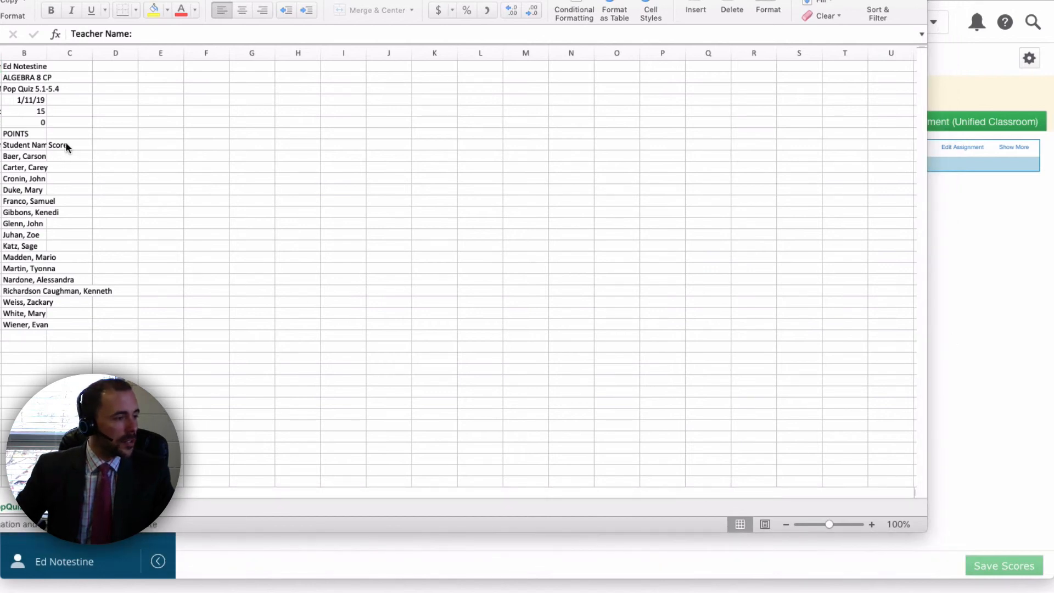
Step: Paste the copied quiz scores into the Score column from the first student down, then save and close the CSV file in its current format
click(56, 157)
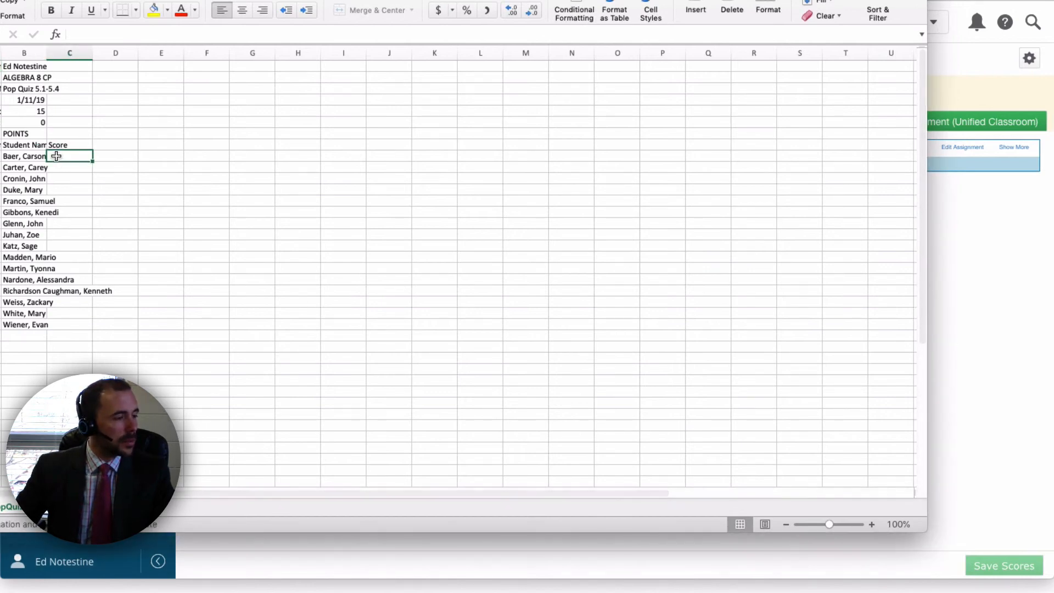
key(super+v)
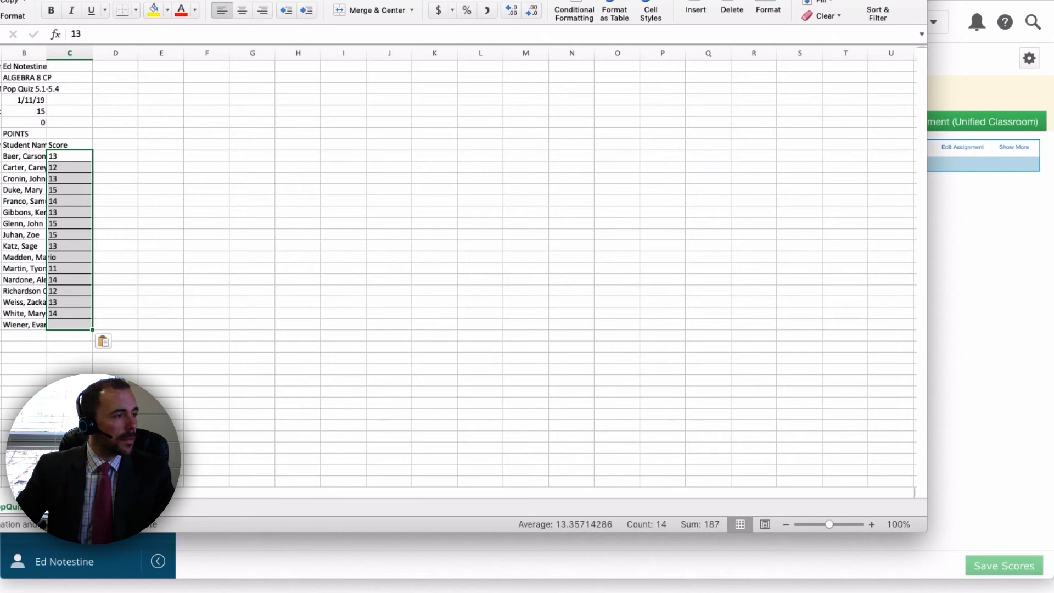
key(super+w)
click(549, 45)
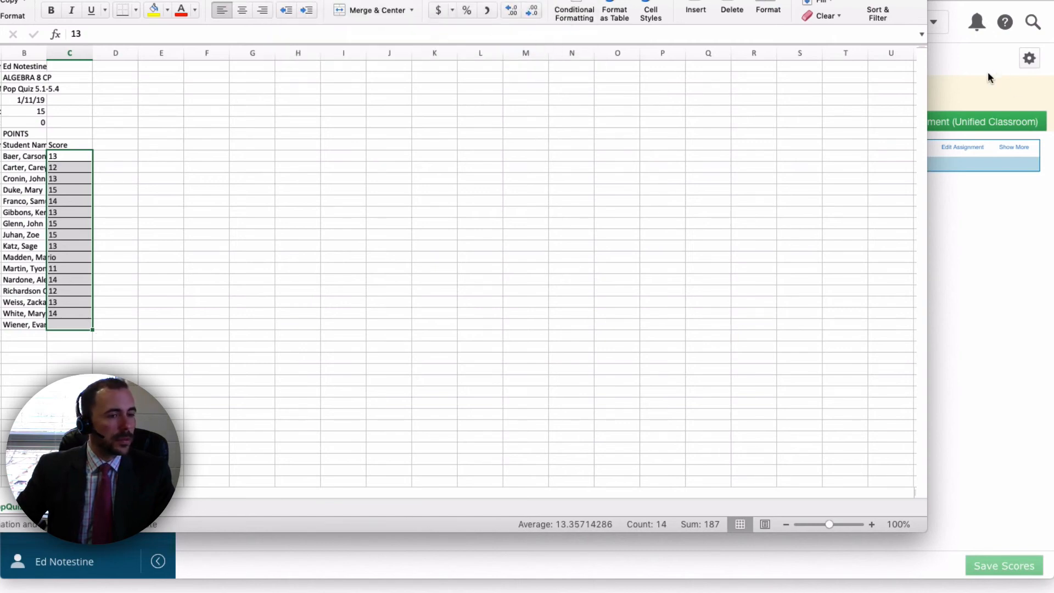
click(971, 83)
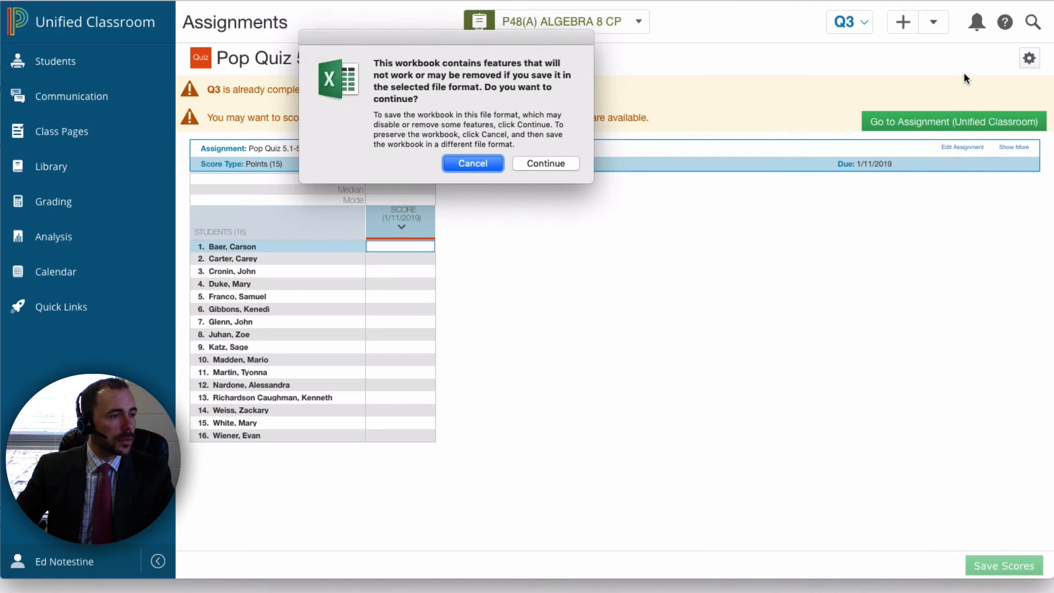
click(555, 162)
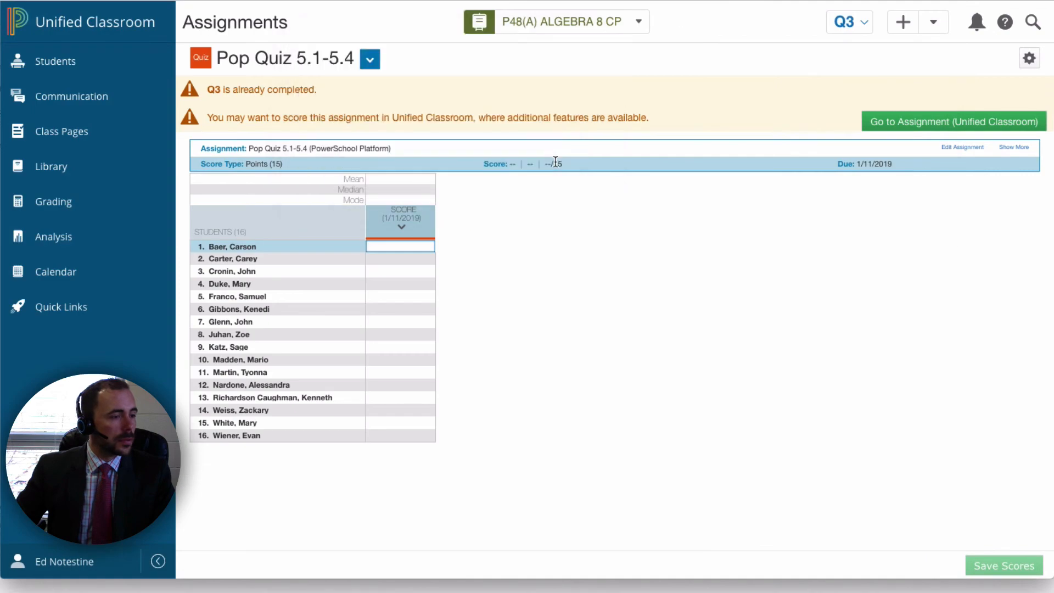
Step: Start a score import into Pop Quiz 5.1-5.4 and choose PopQuiz51-54_pst.csv from the Downloads folder as its file
click(401, 227)
click(1029, 58)
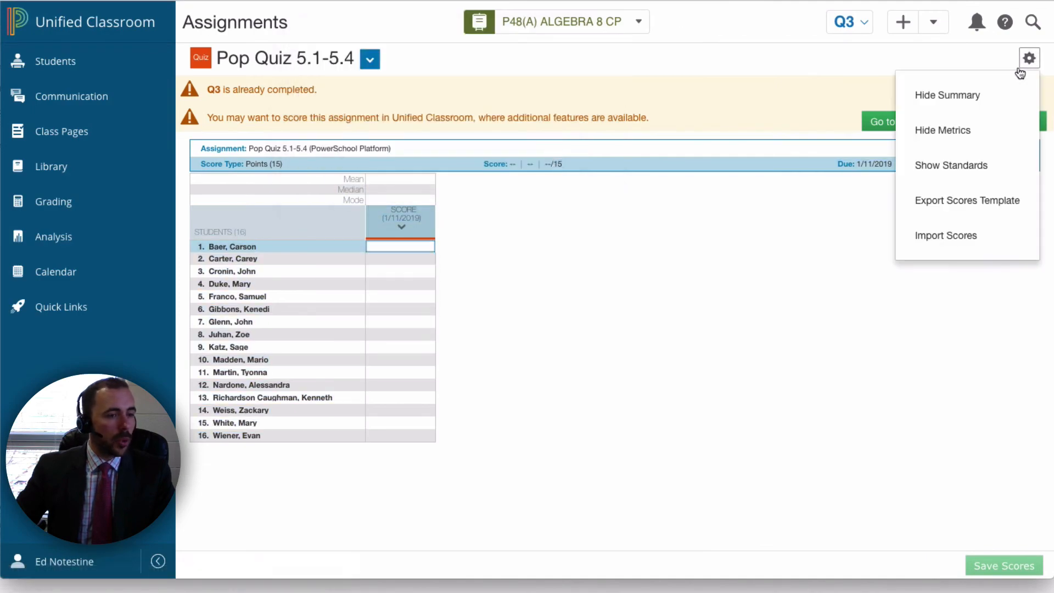
click(953, 232)
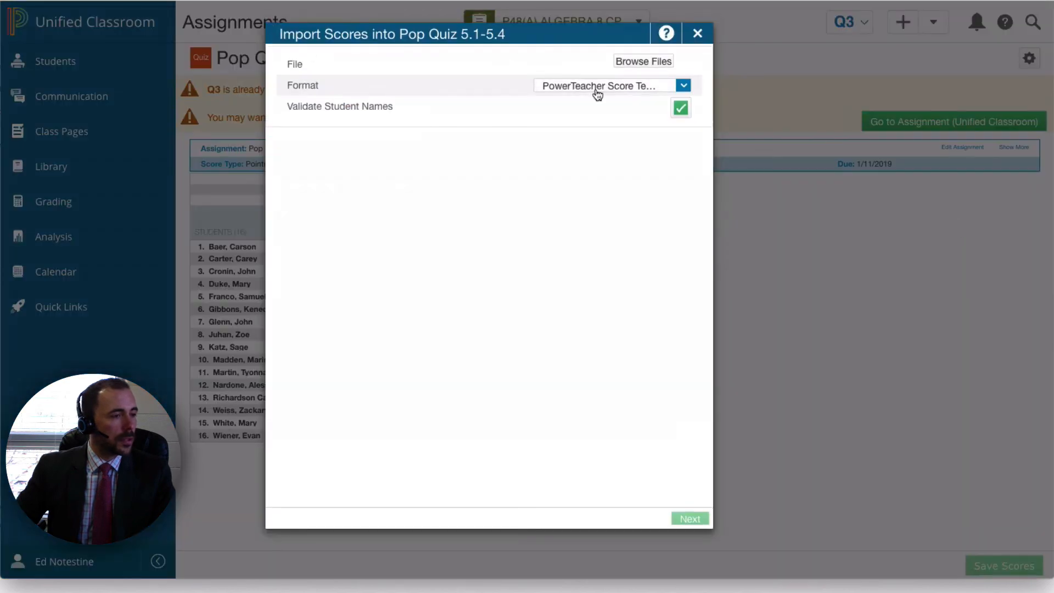
click(646, 62)
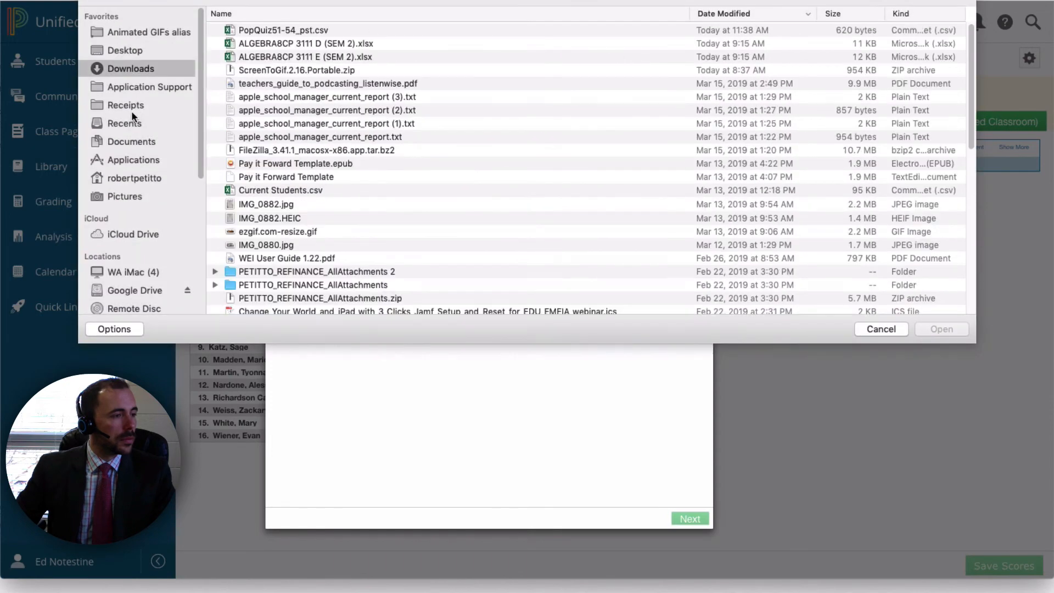
click(262, 32)
click(941, 329)
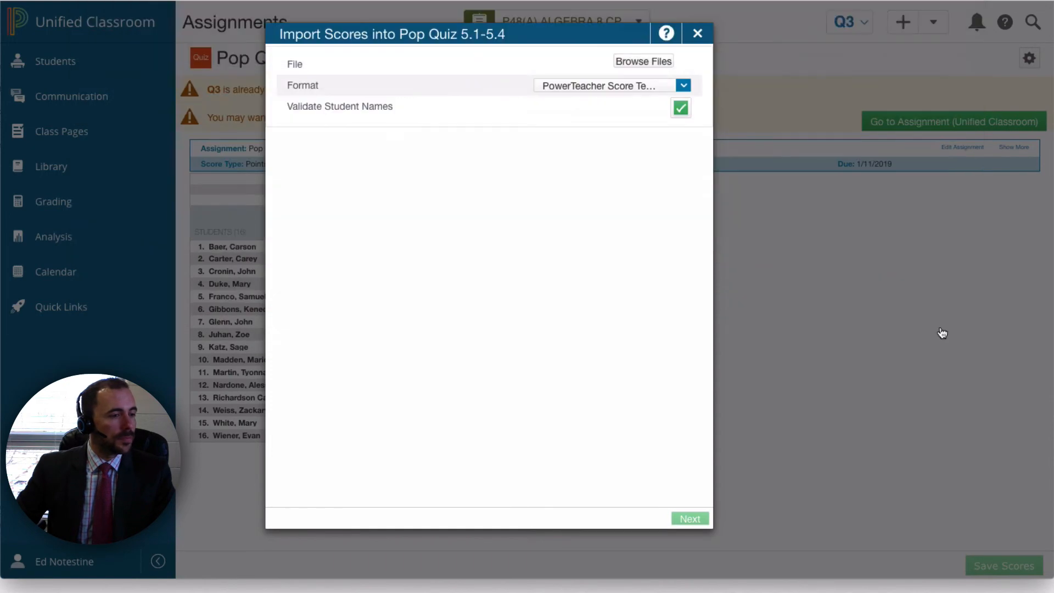
Step: Review the import preview down to the last student and import the scores into Pop Quiz 5.1-5.4
click(690, 518)
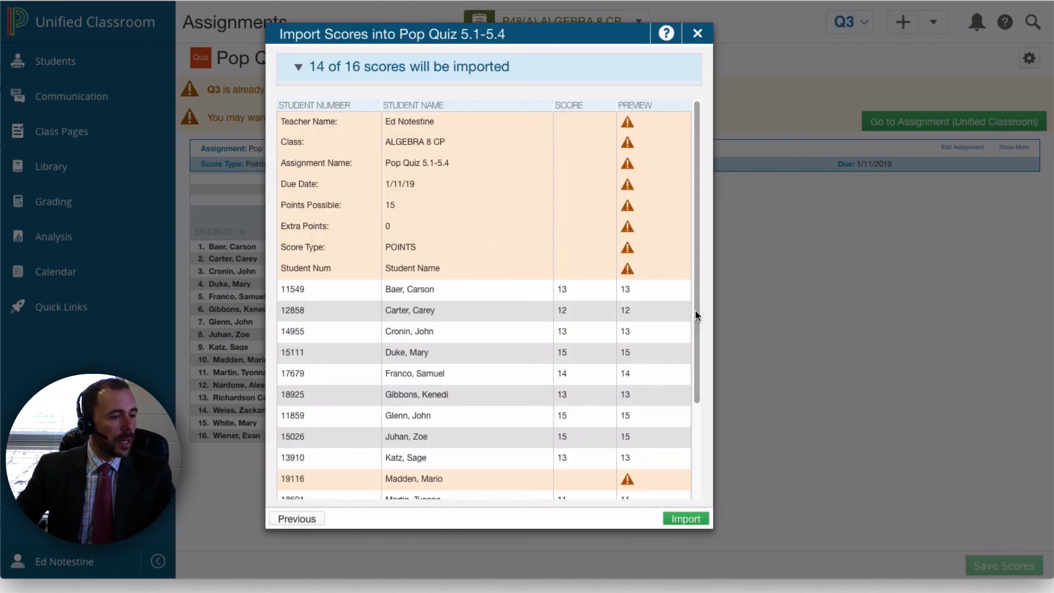
drag(695, 309, 699, 494)
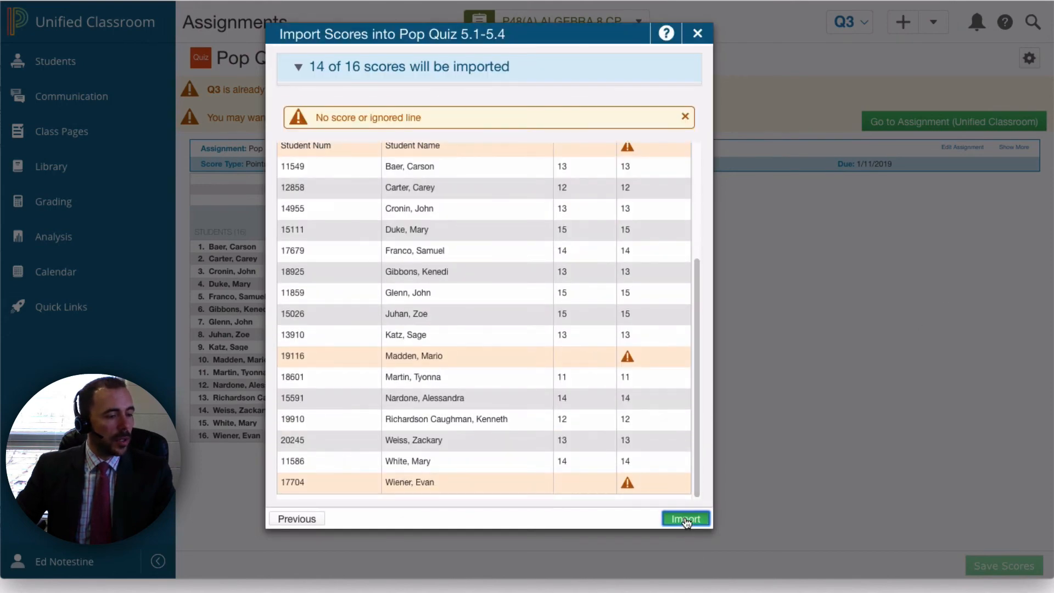
click(687, 517)
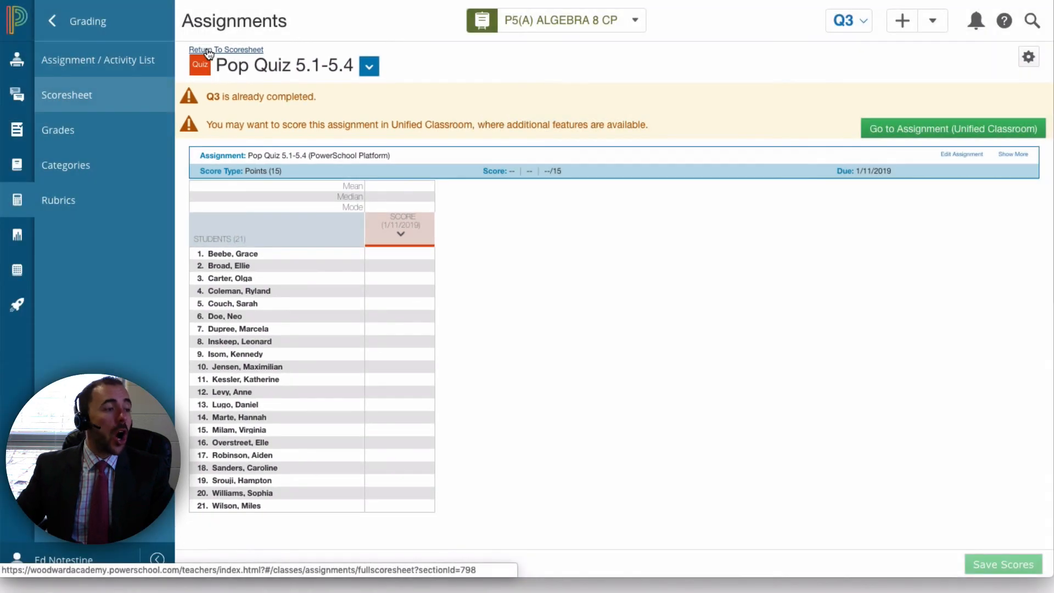
Step: Return to the Q3 scoresheet of P5(A) Algebra 8 CP and open its columns-per-page value for editing
click(207, 44)
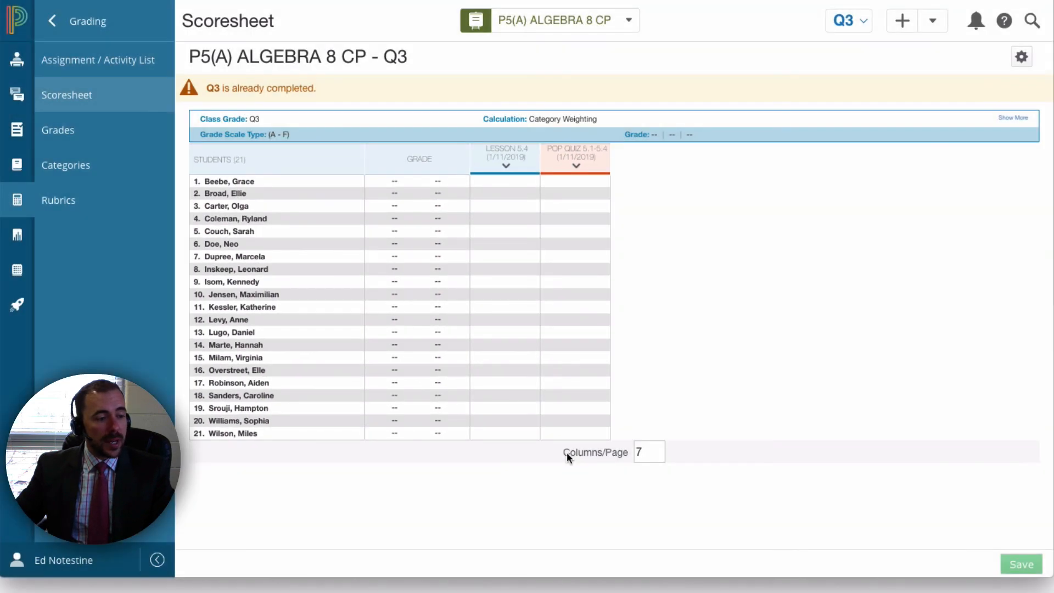
drag(568, 452, 640, 452)
click(640, 452)
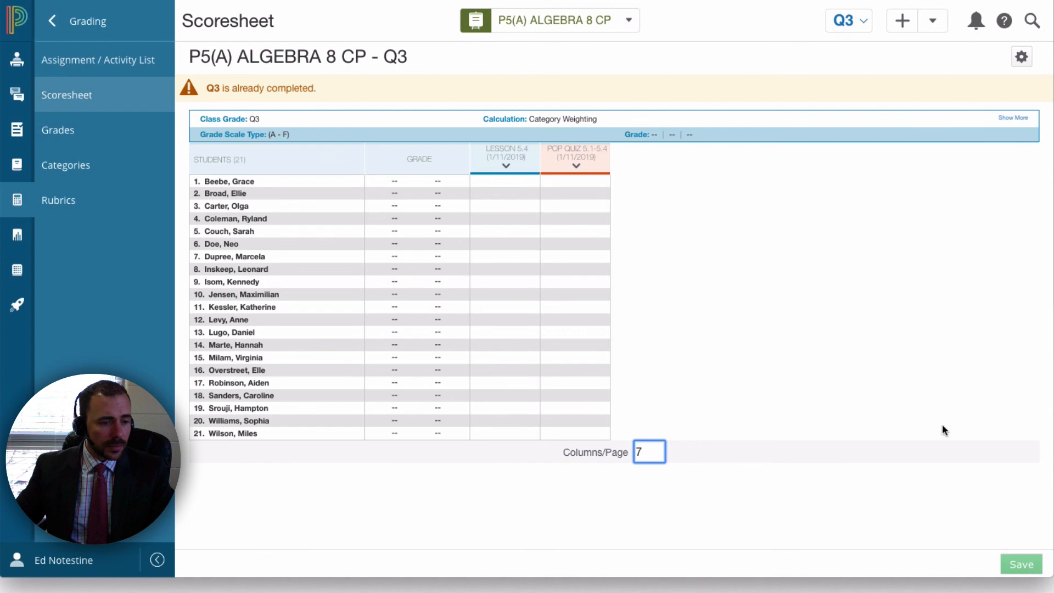
click(1027, 451)
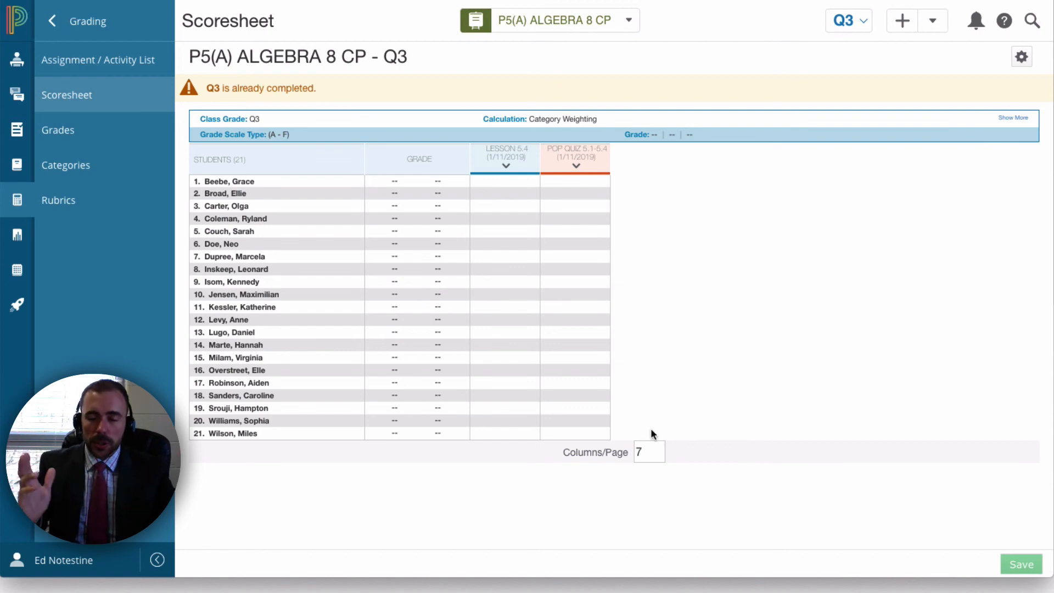
key(BackSpace)
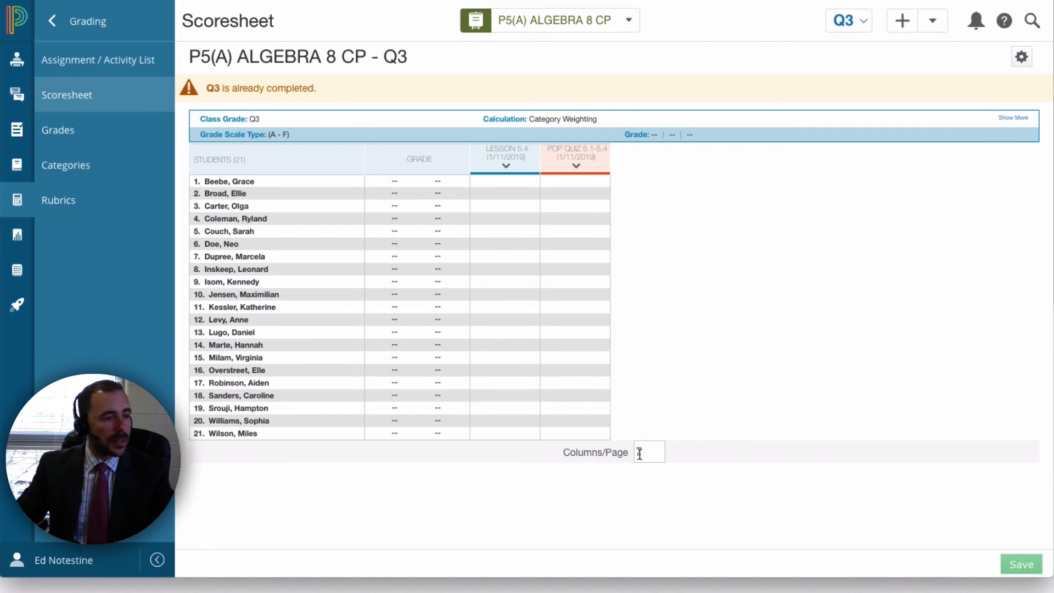